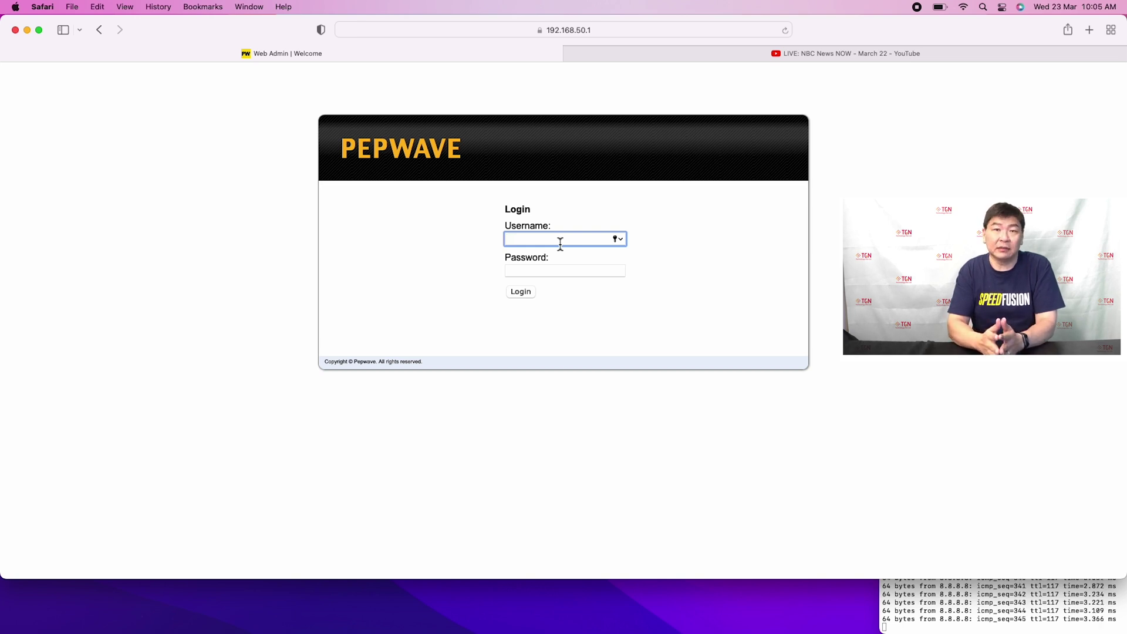
Log in to the router with the default admin username and password
type("dn")
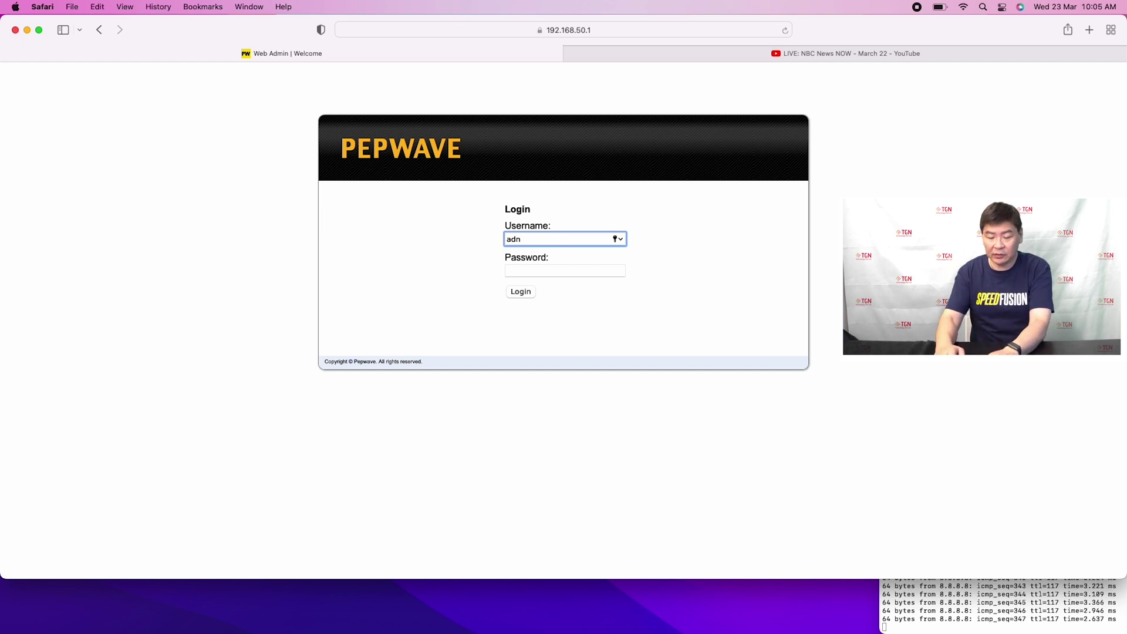
key("BackSpace")
type("min")
key("Tab")
key("Return")
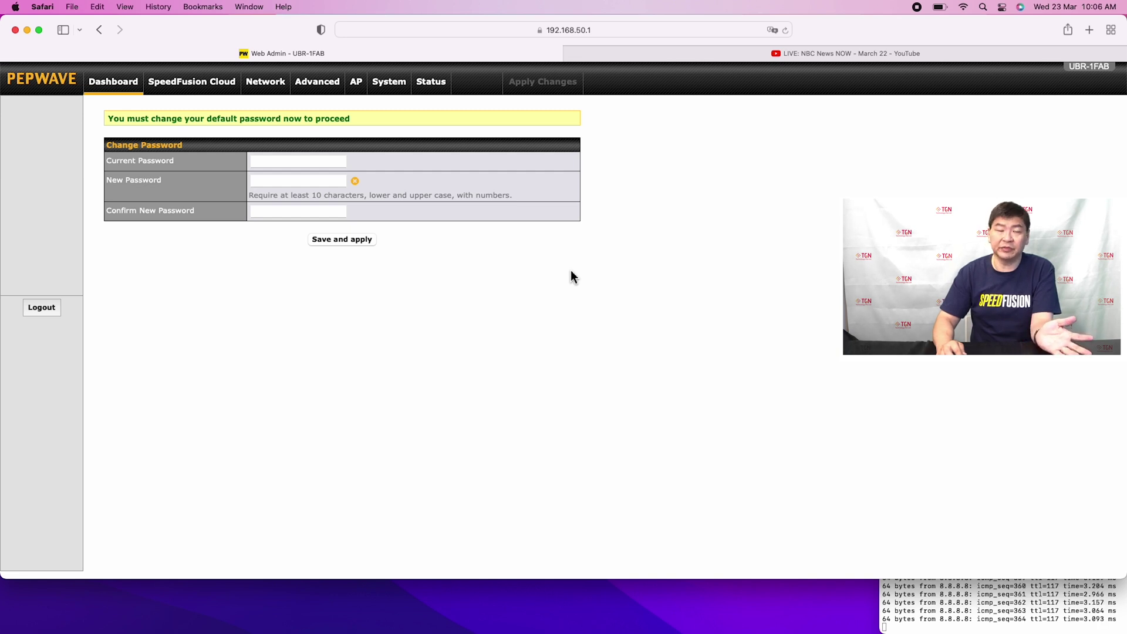
Enter the current default password and a first new password, then attempt to save
left_click(332, 161)
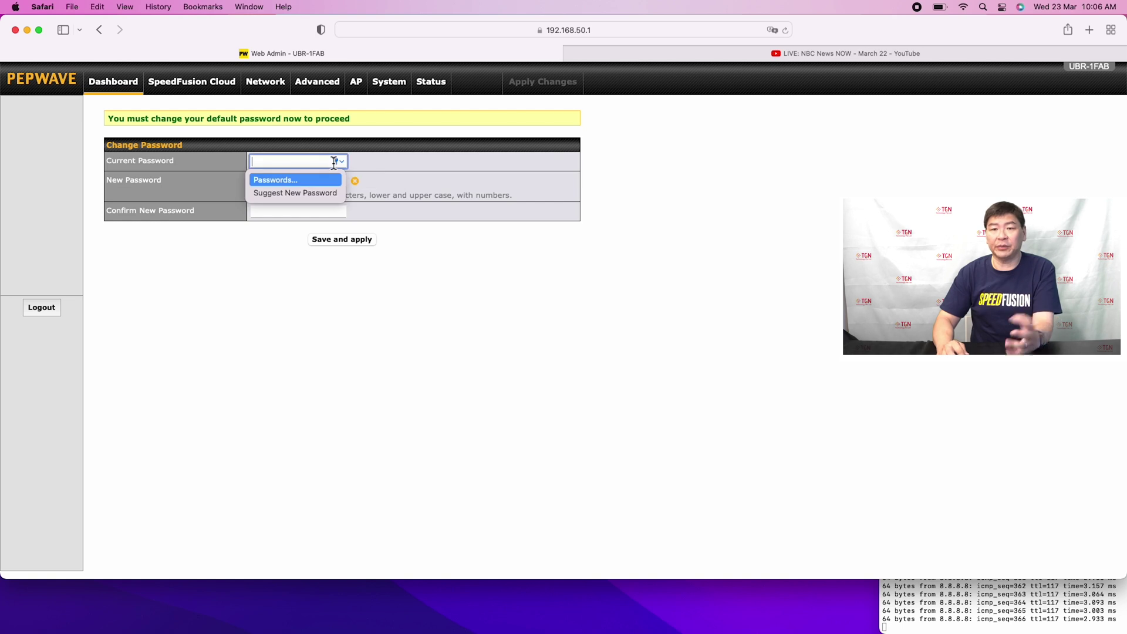
key("Escape")
key("Tab")
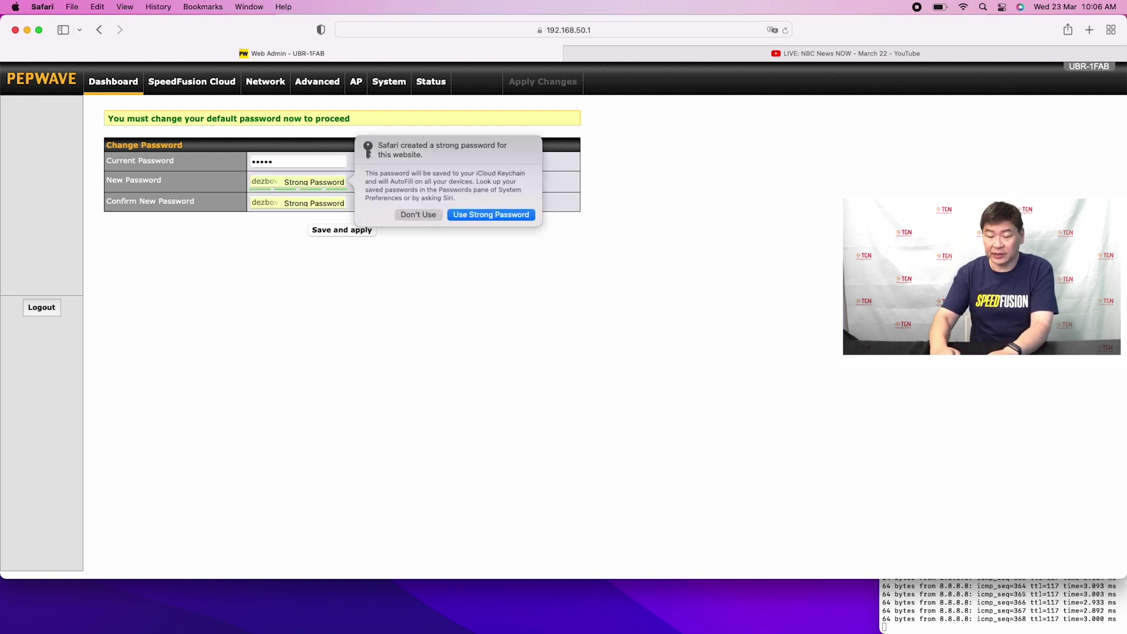
left_click(418, 215)
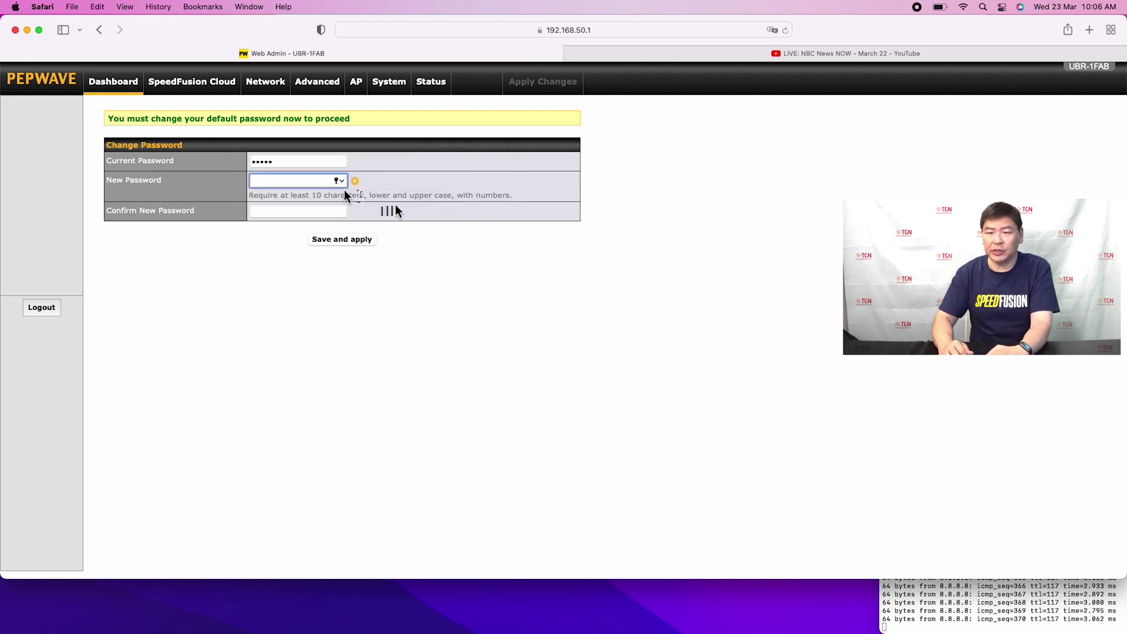
type("********")
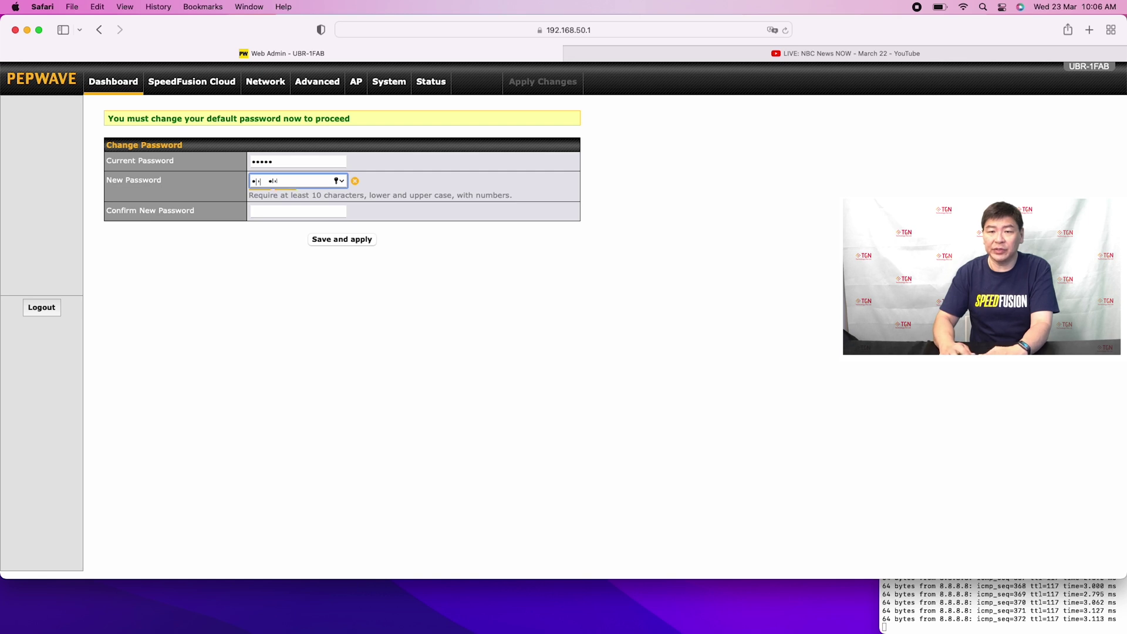
left_click(298, 211)
type("********")
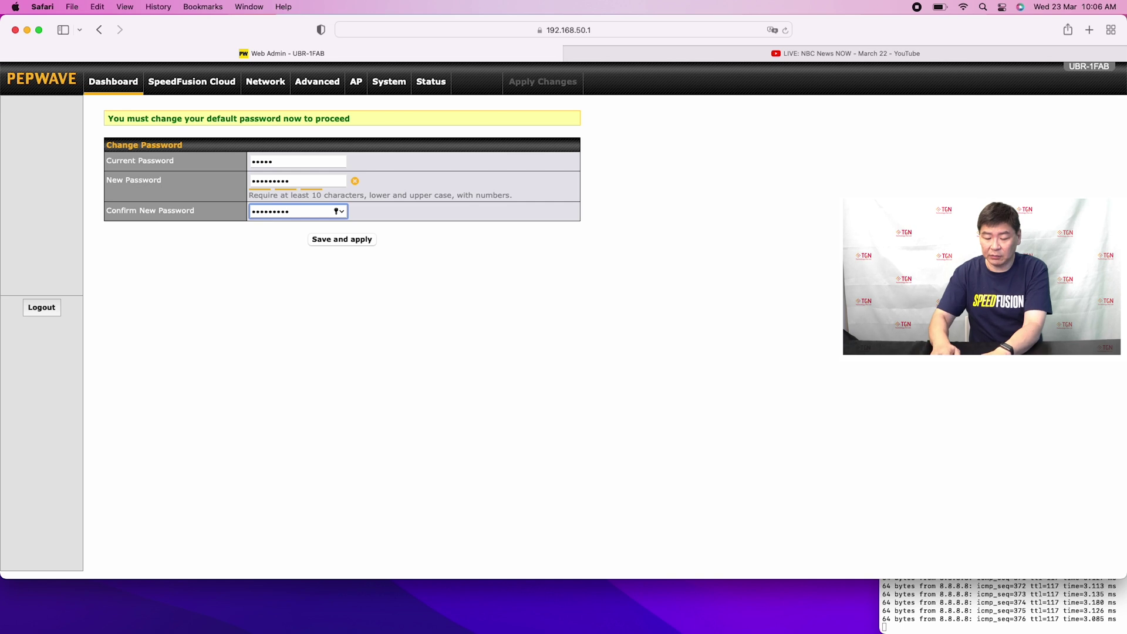
left_click(364, 241)
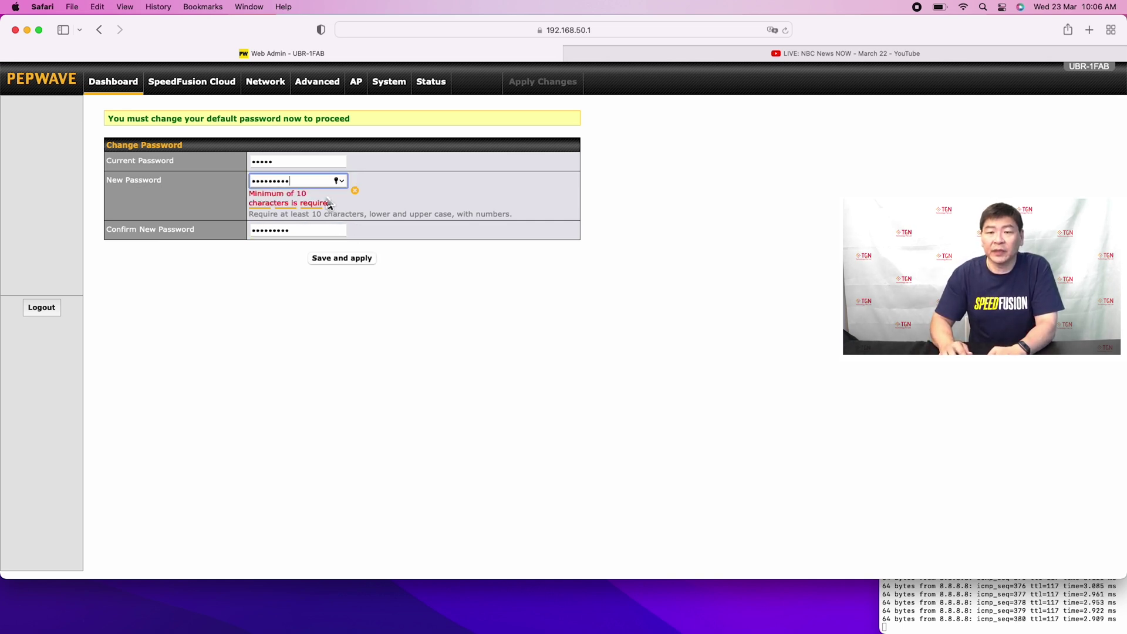
Re-enter a 10-character new password, confirm it, and save and apply the change
key("BackSpace")
key("BackSpace")
key("BackSpace")
key("BackSpace")
key("BackSpace")
key("BackSpace")
key("BackSpace")
key("BackSpace")
key("BackSpace")
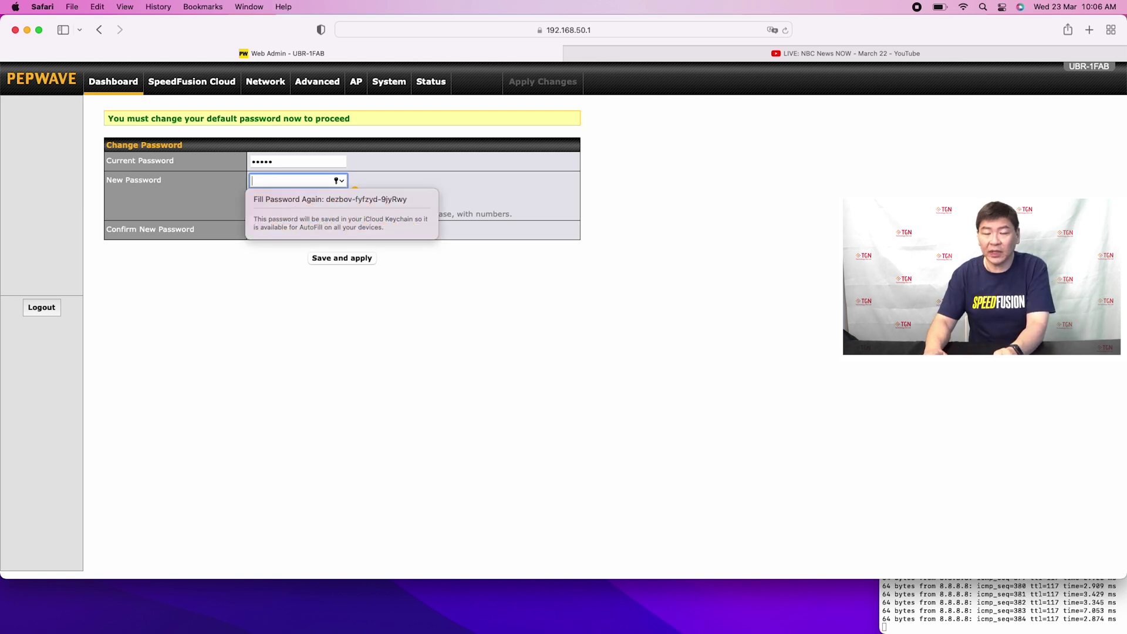
type("********")
key("BackSpace")
key("BackSpace")
key("BackSpace")
key("BackSpace")
key("BackSpace")
key("BackSpace")
key("BackSpace")
key("BackSpace")
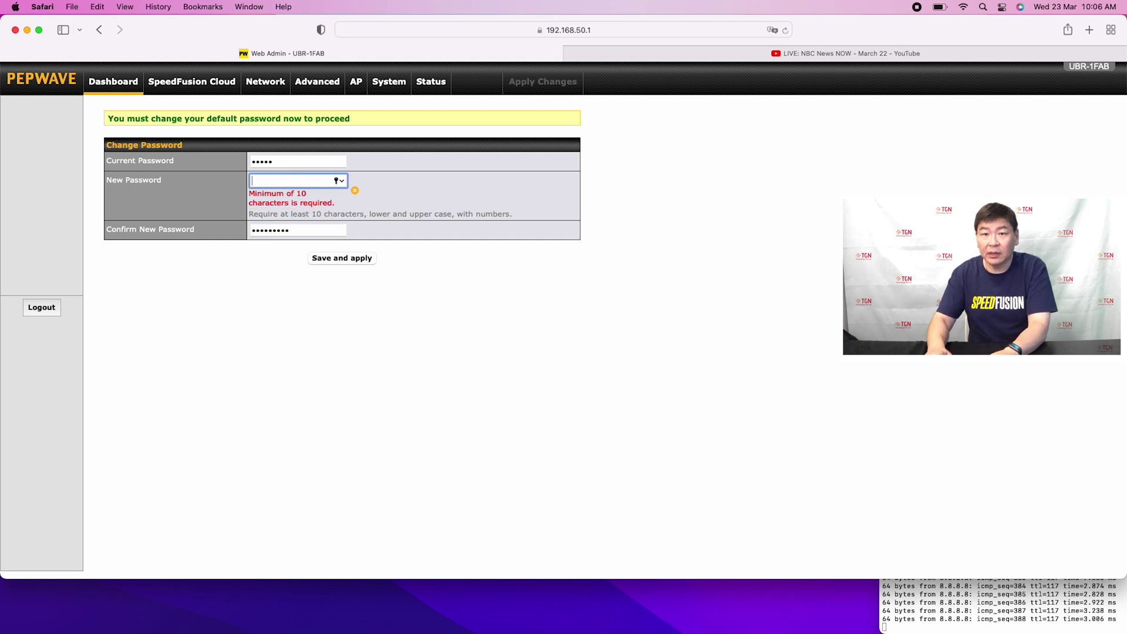
type("******")
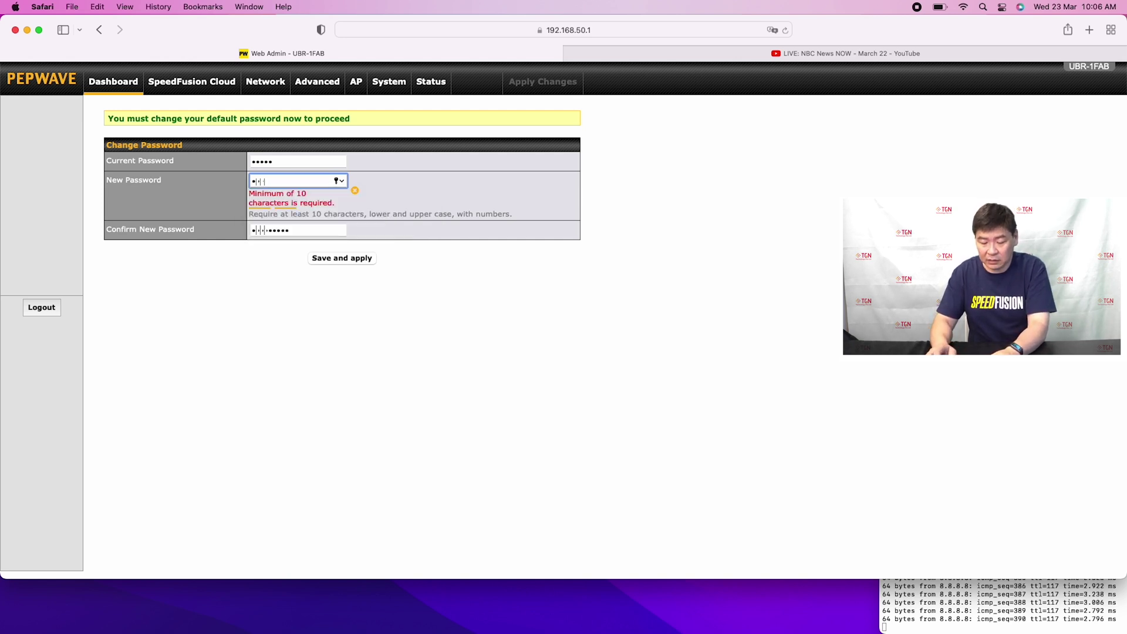
type("***")
key("Tab")
key("BackSpace")
type("*******")
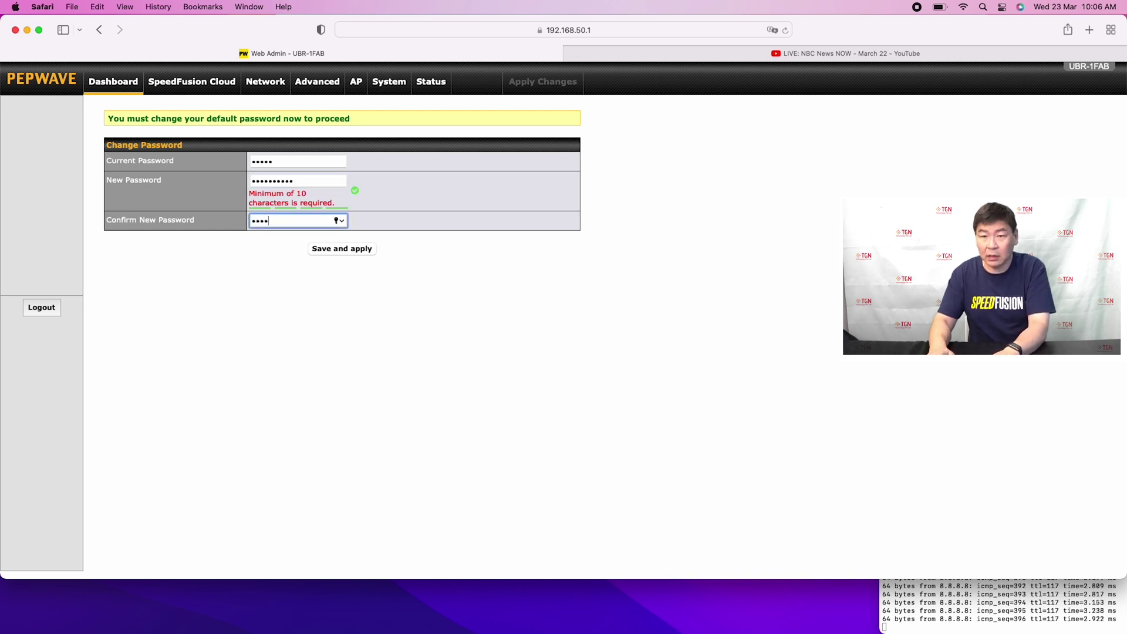
type("***")
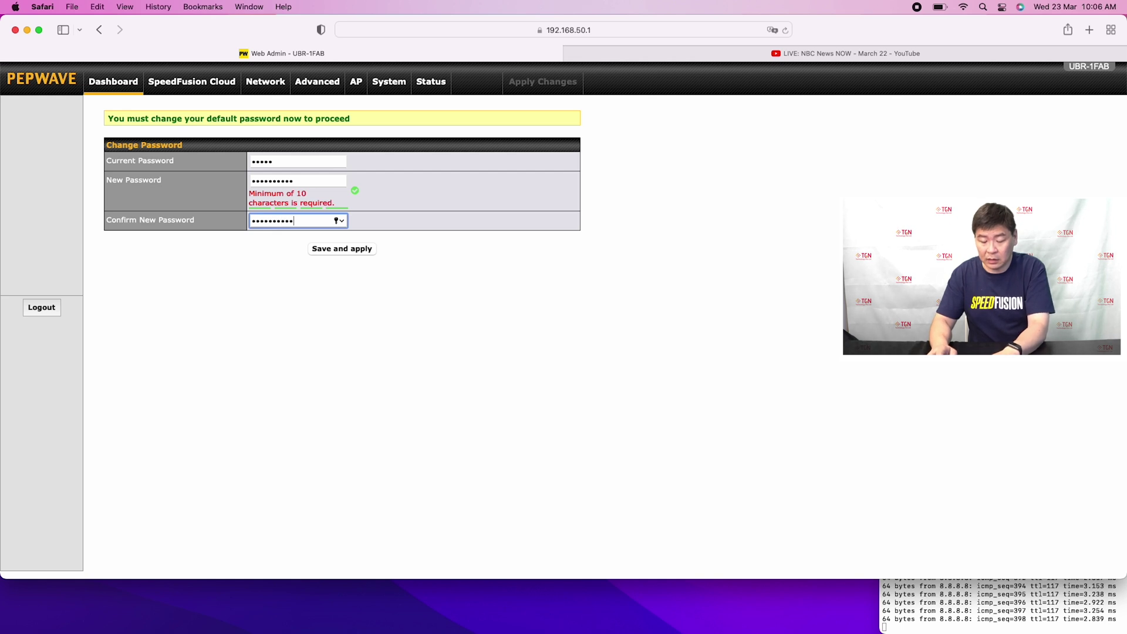
left_click(354, 256)
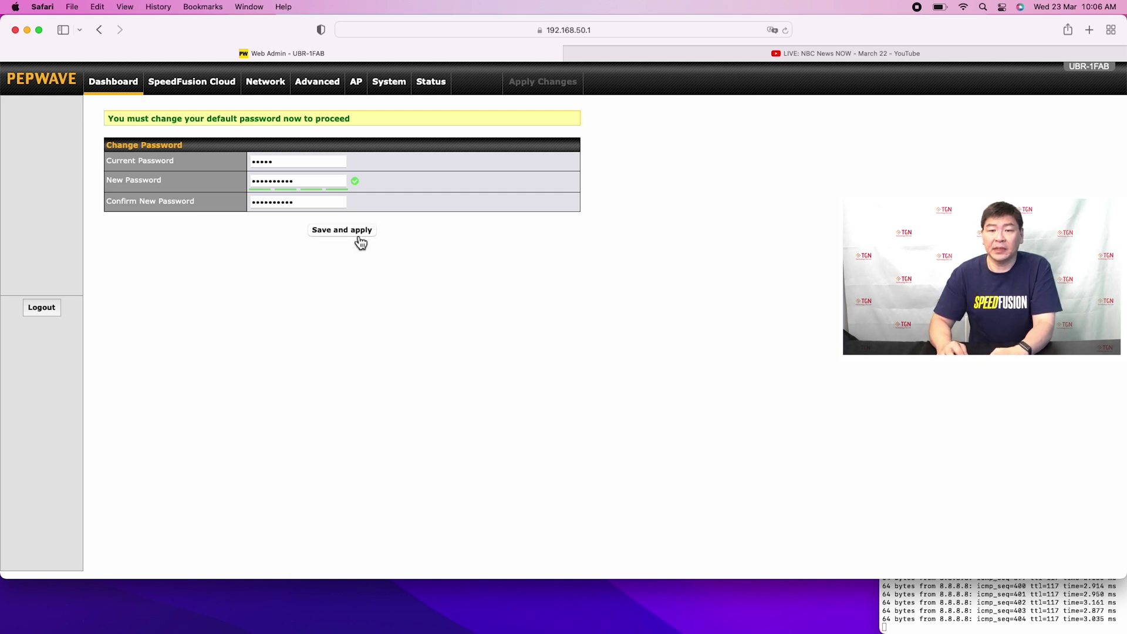
left_click(360, 241)
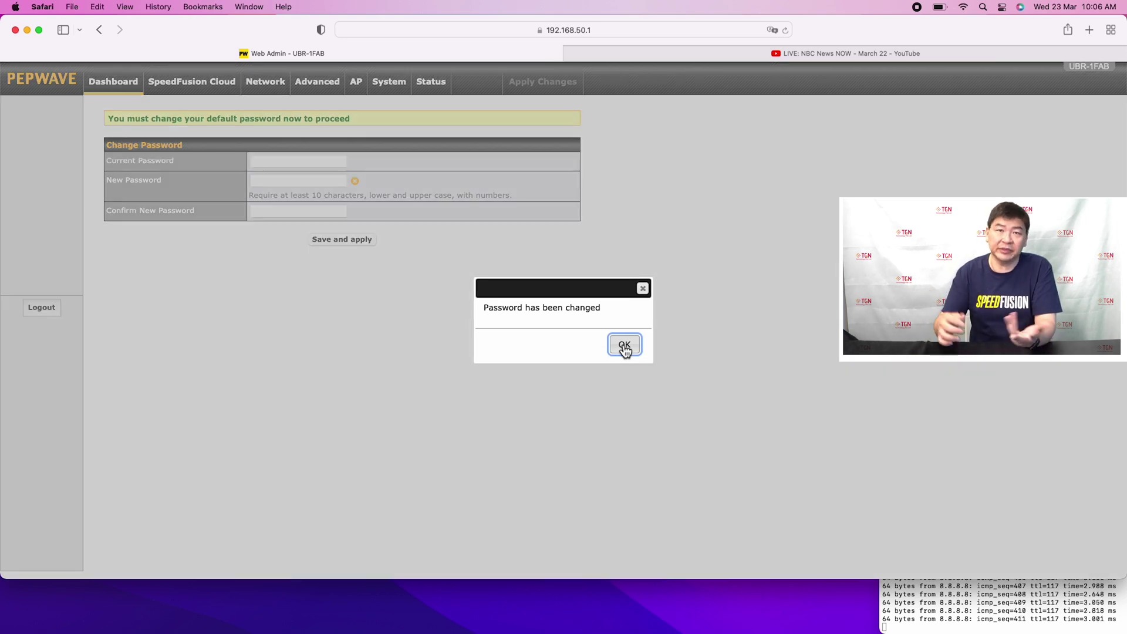
Acknowledge the password change, save it in Safari's keychain, and continue to the dashboard
left_click(624, 346)
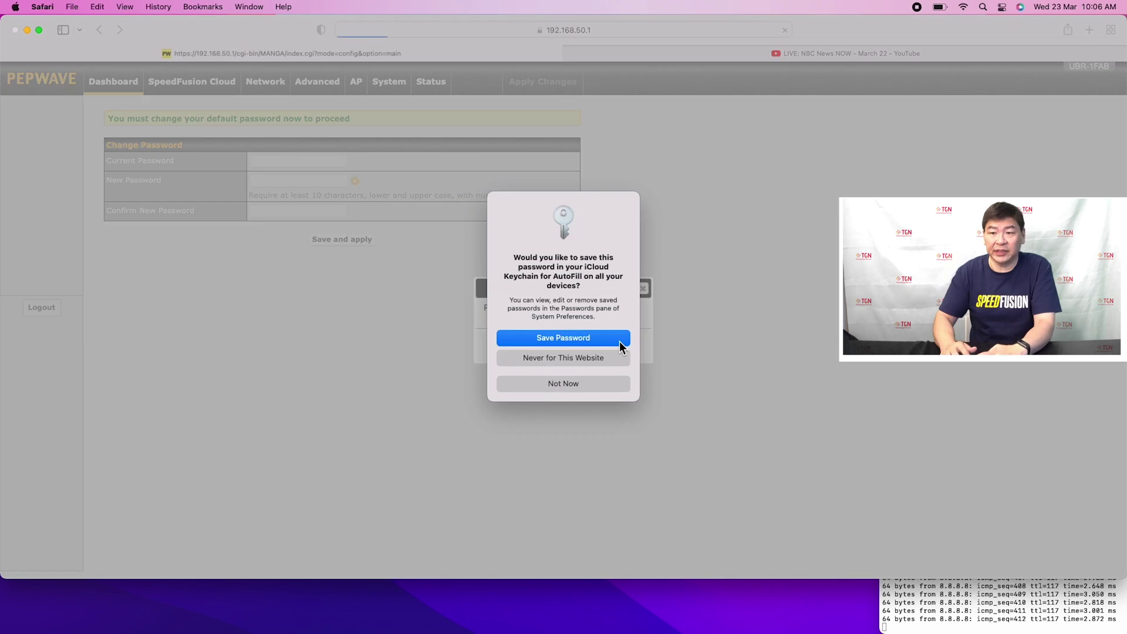
left_click(585, 343)
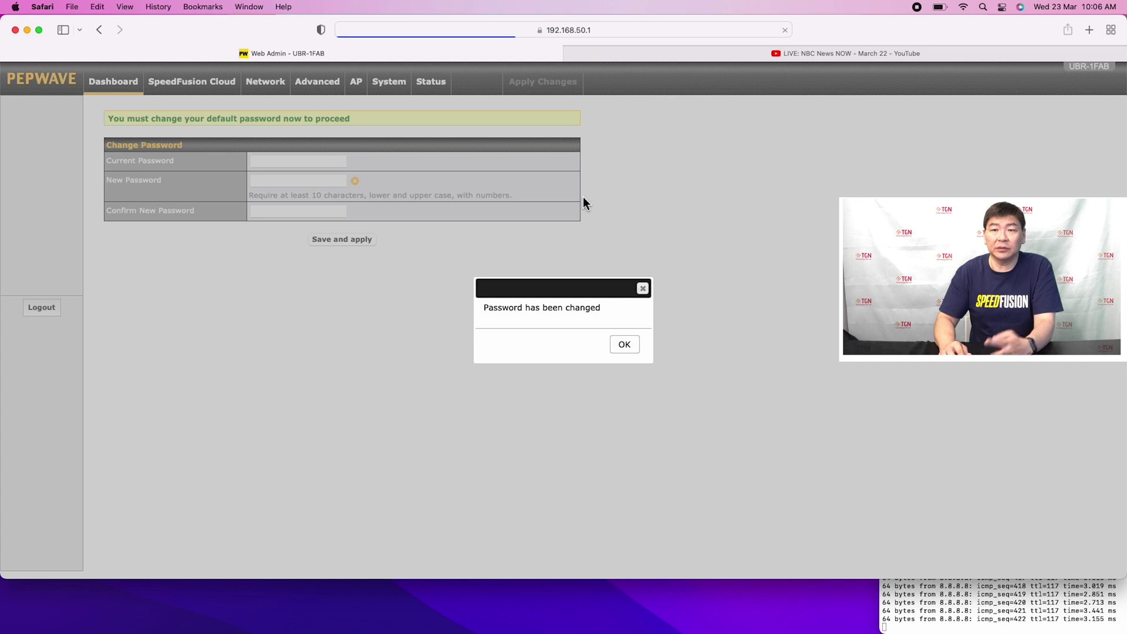
left_click(625, 347)
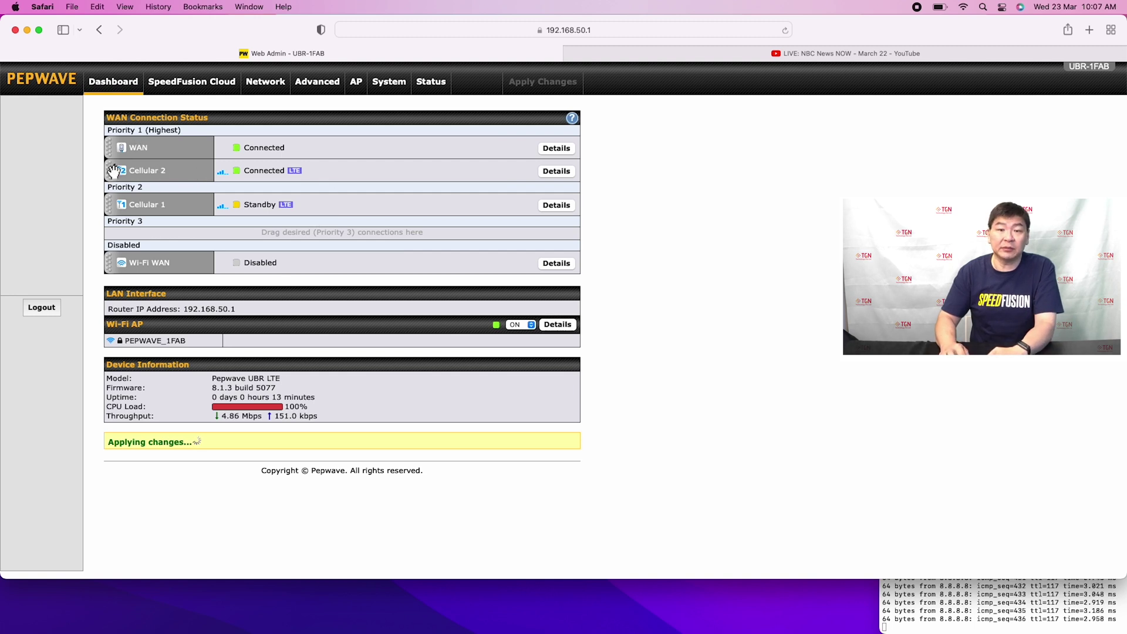
Drag Cellular 1 and Cellular 2 into Priority 1 alongside WAN, then bring Terminal forward
left_click_drag(114, 171, 113, 205)
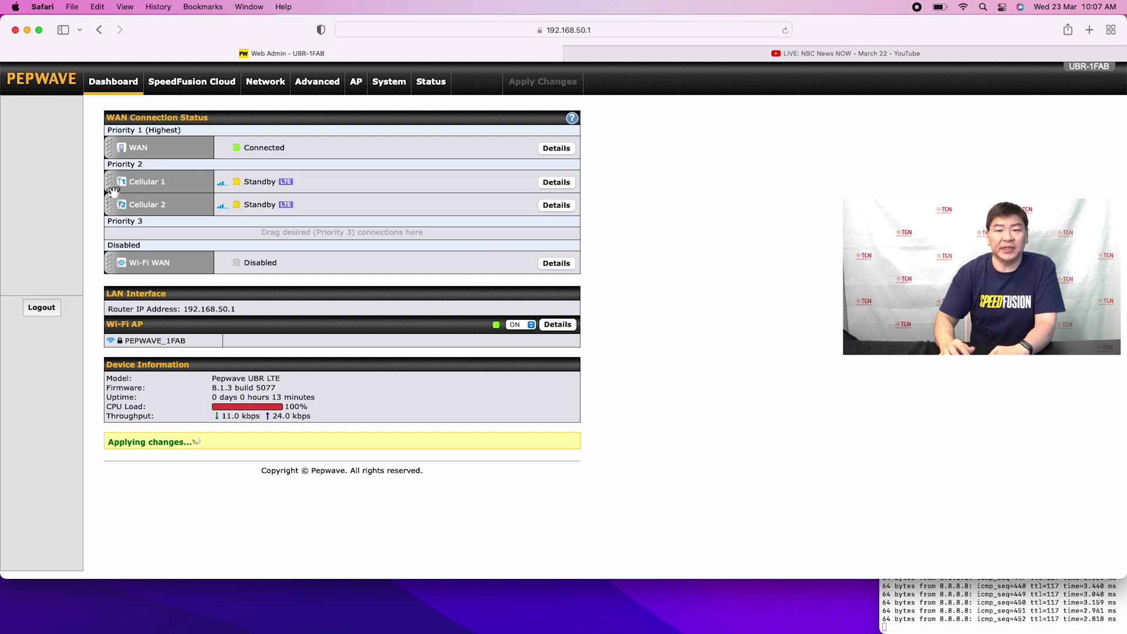
left_click_drag(110, 188, 110, 181)
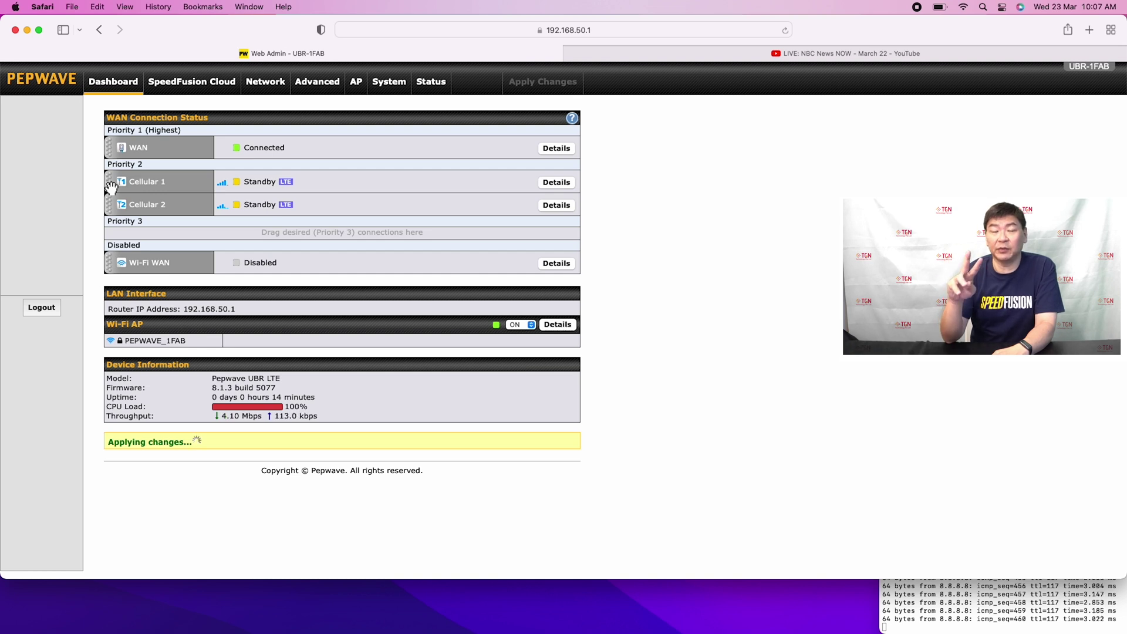
mouse_move(111, 187)
left_mouse_down()
mouse_move(114, 171)
mouse_move(113, 204)
mouse_move(112, 188)
left_mouse_up()
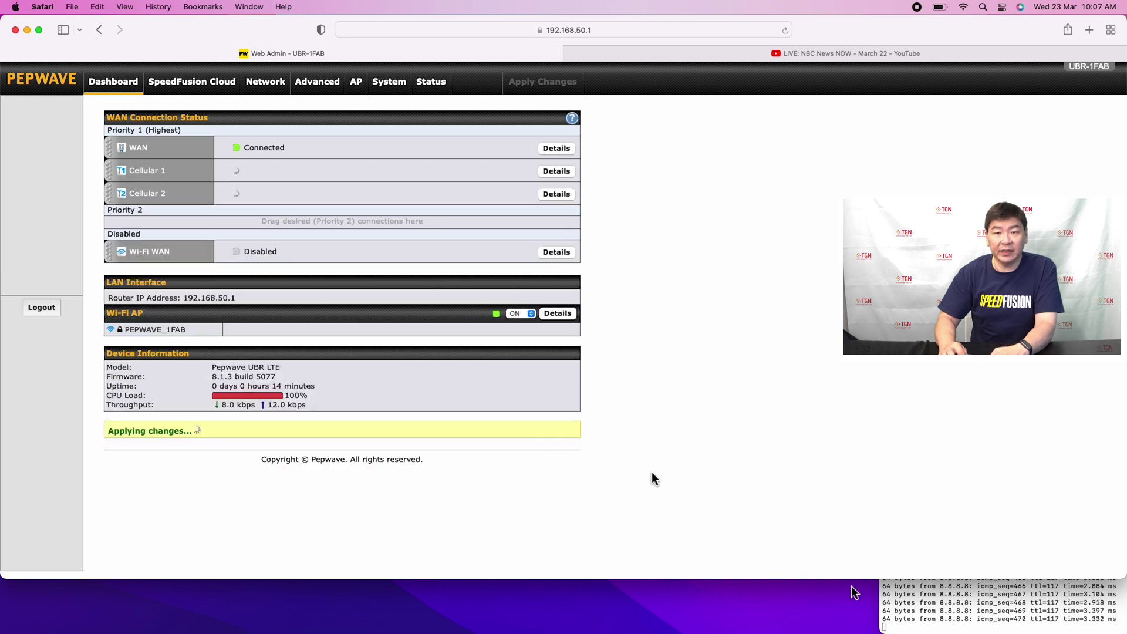
left_click(926, 614)
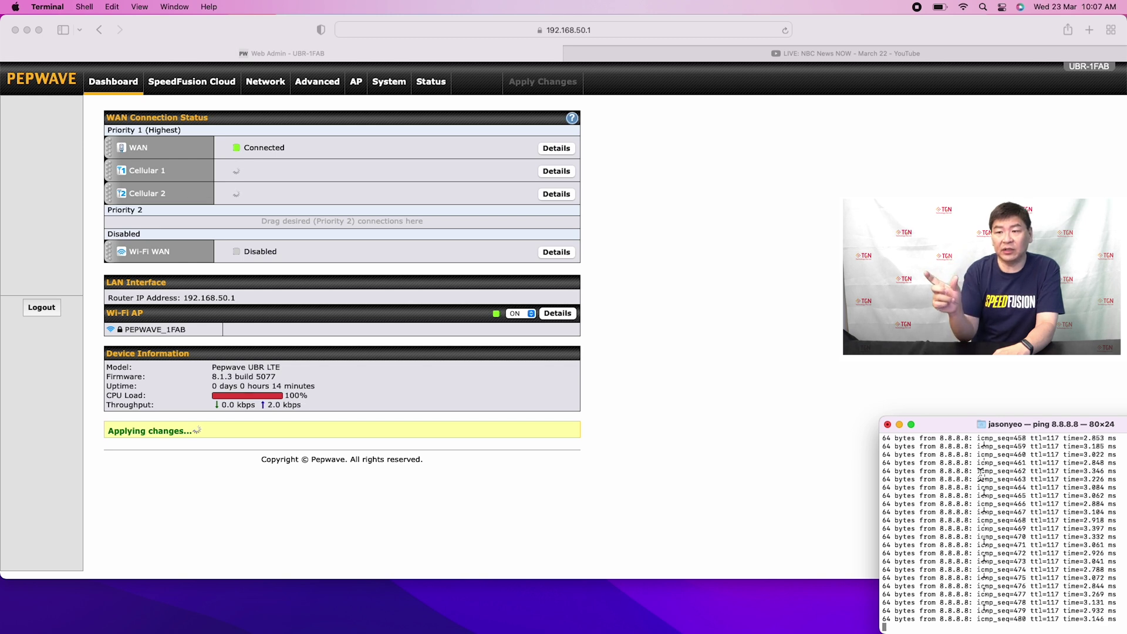
Enlarge the Terminal ping window to 80x27, then return to the Safari web admin
left_click_drag(955, 420, 955, 396)
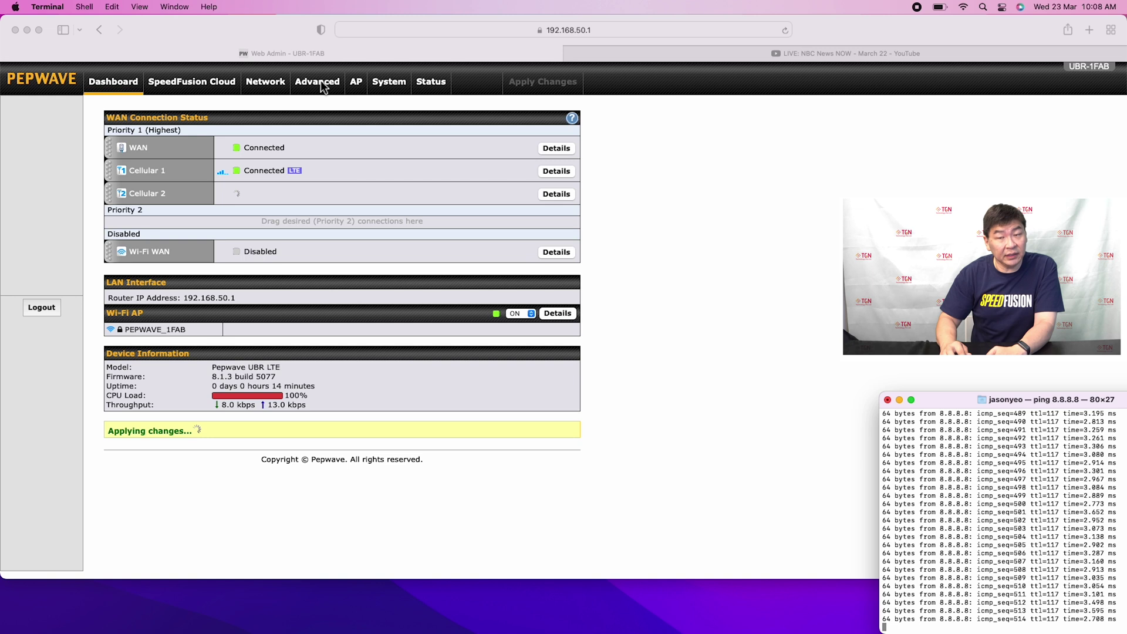
left_click(276, 86)
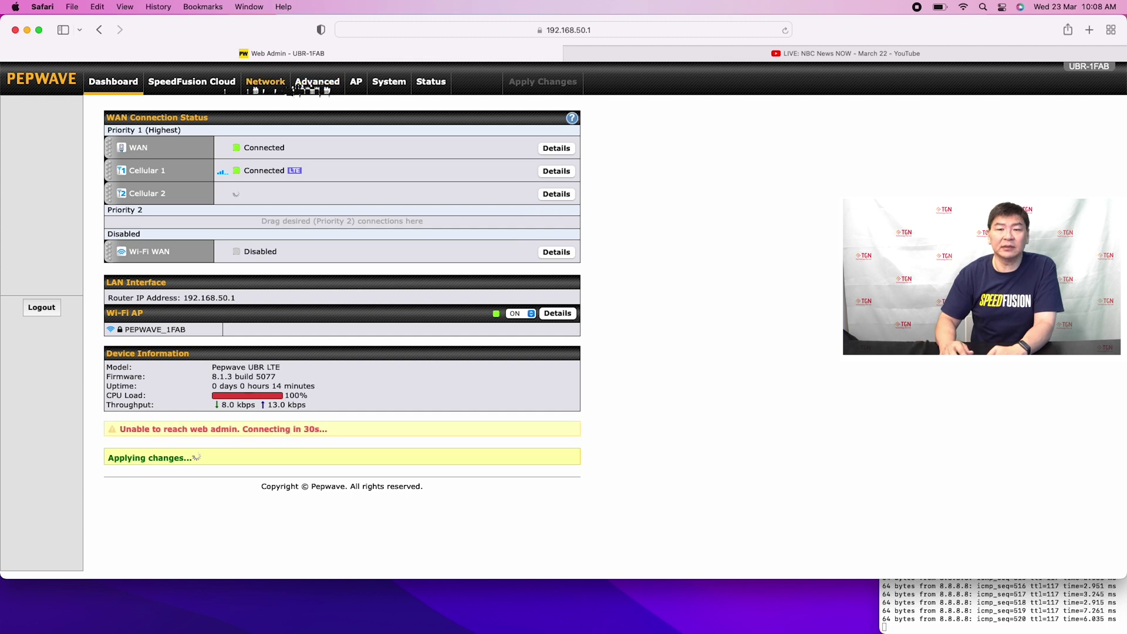
Go to Network > WAN to view the WAN connection settings
left_click(282, 84)
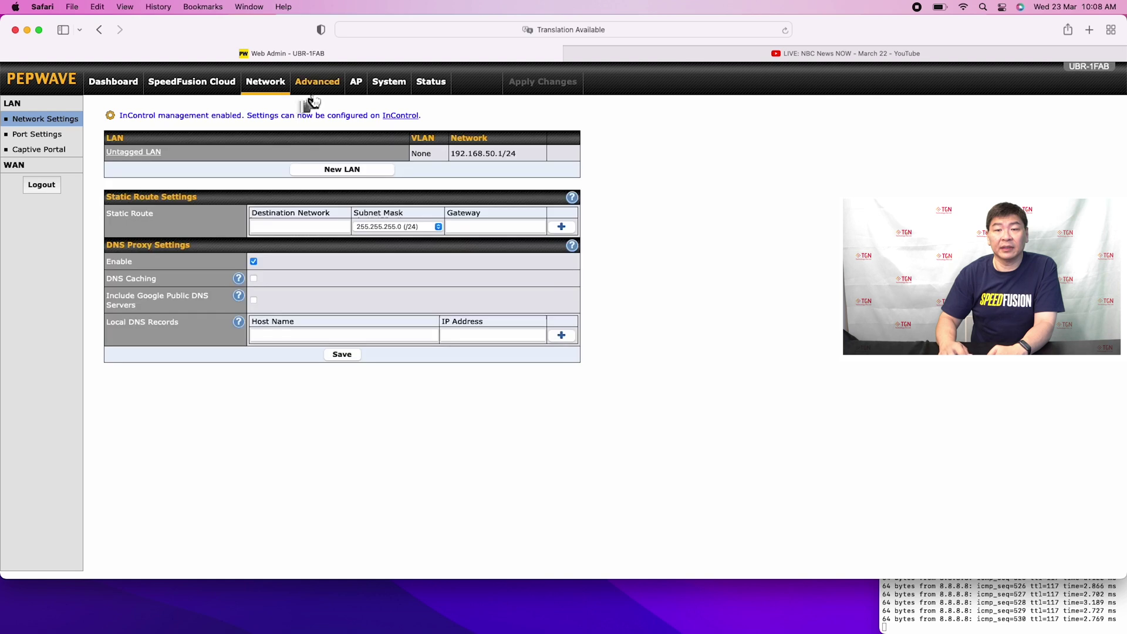
left_click(42, 168)
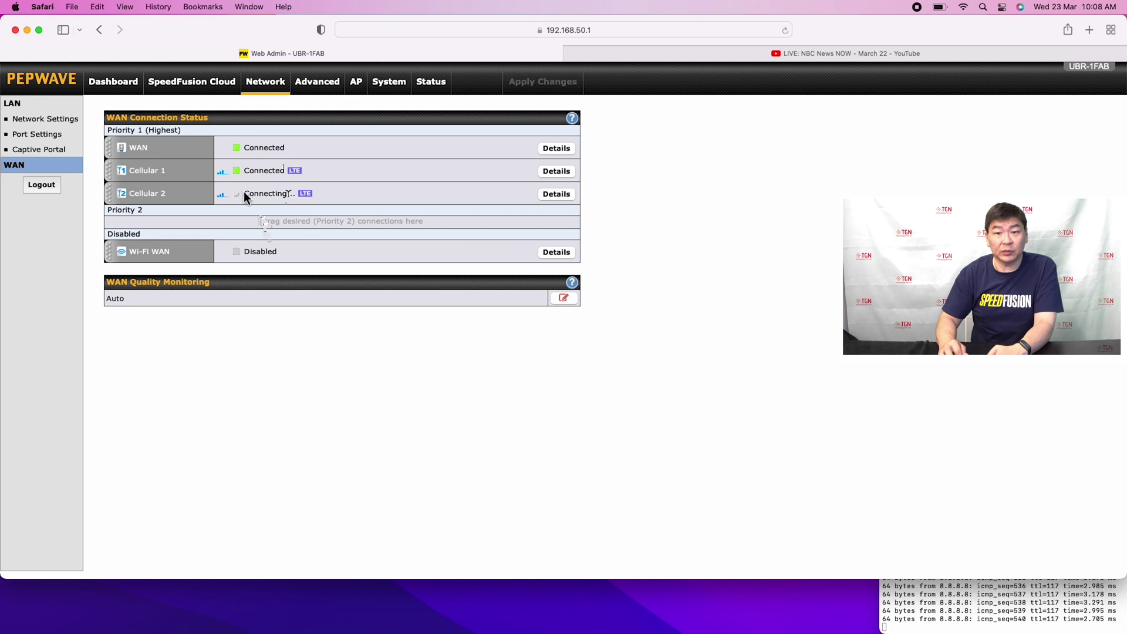
In Advanced > Outbound Policy, review the Default rule's Custom algorithm options, then cancel, leaving Auto
left_click(313, 88)
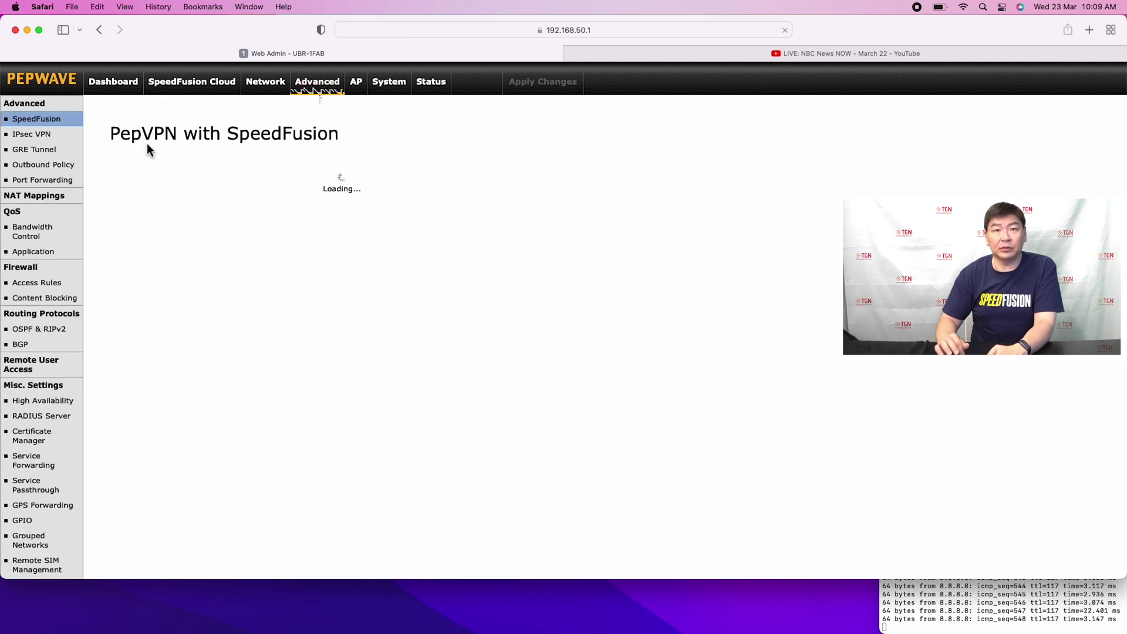
left_click(68, 167)
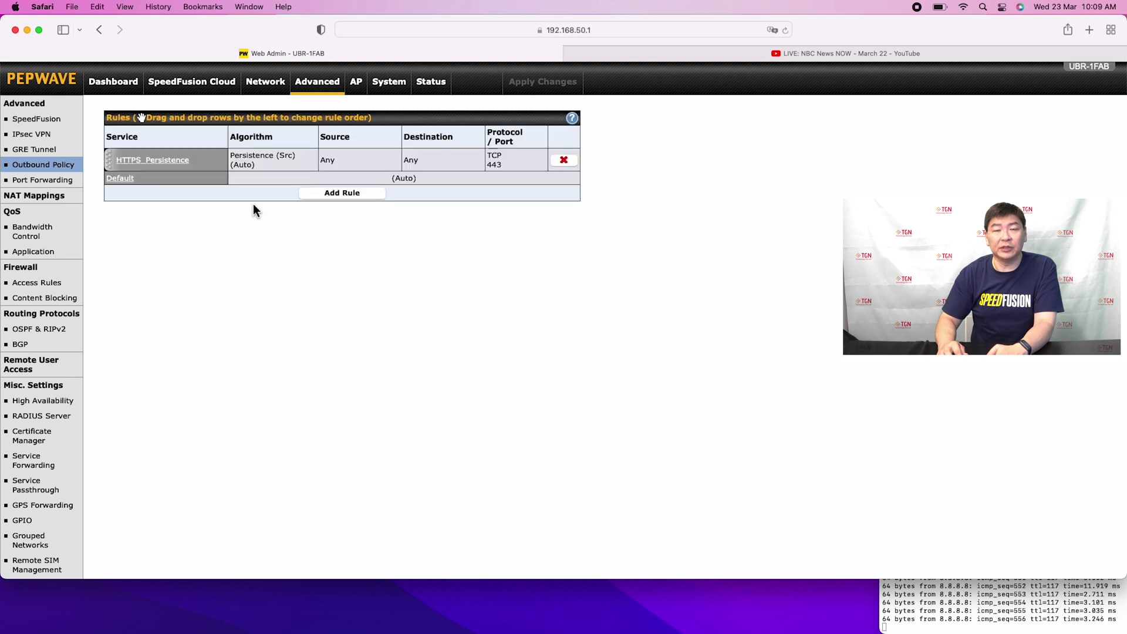
left_click(133, 185)
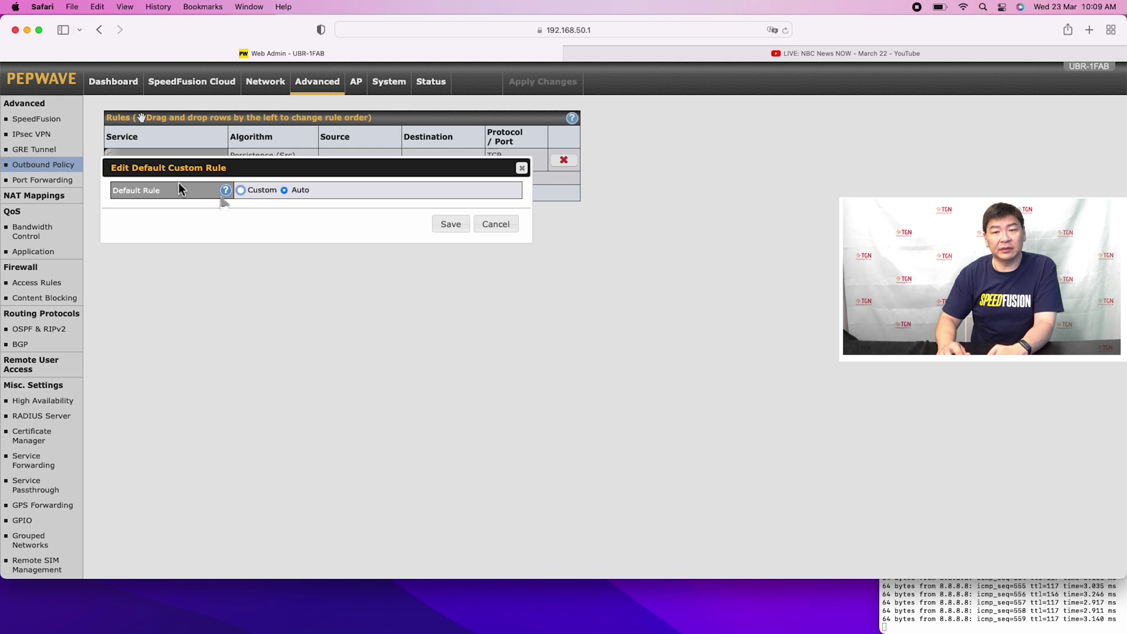
left_click(245, 191)
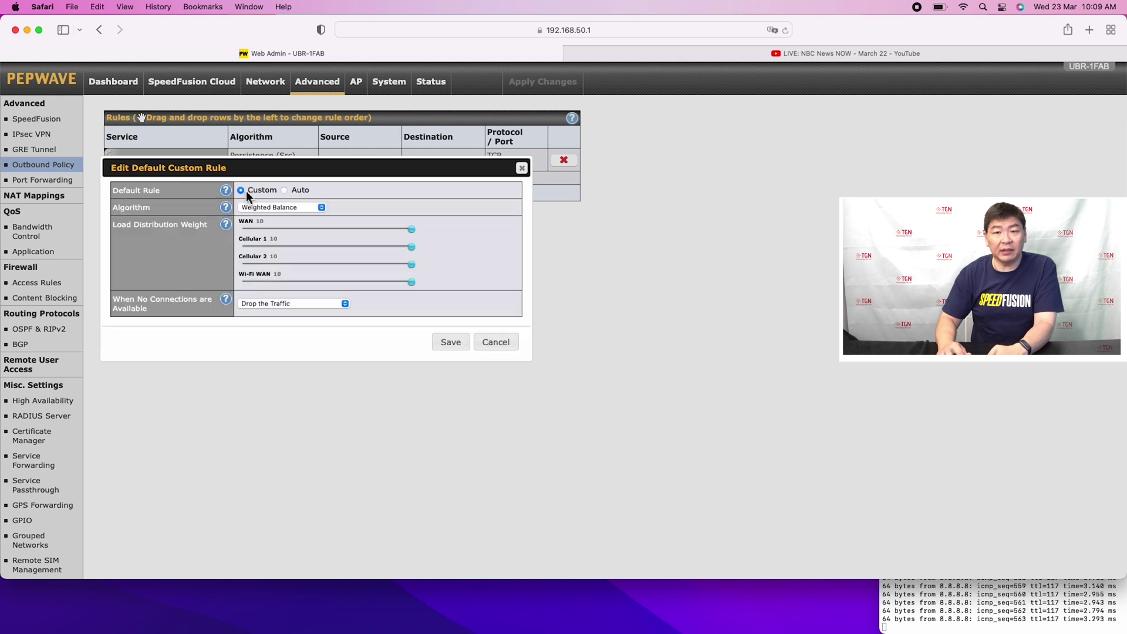
left_click(307, 212)
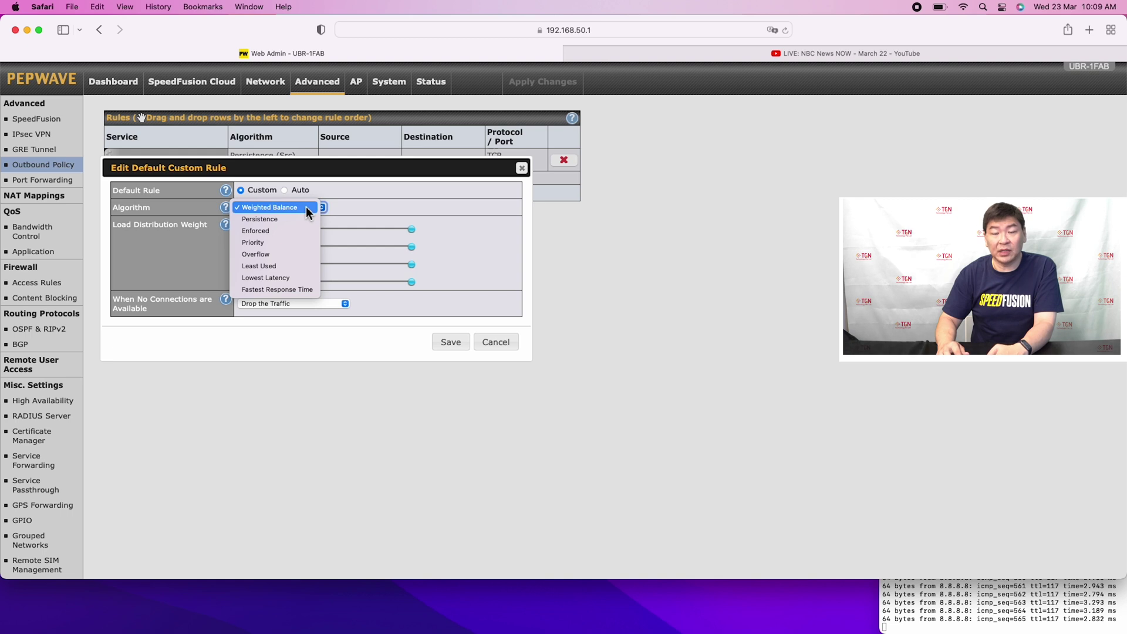
left_click(305, 206)
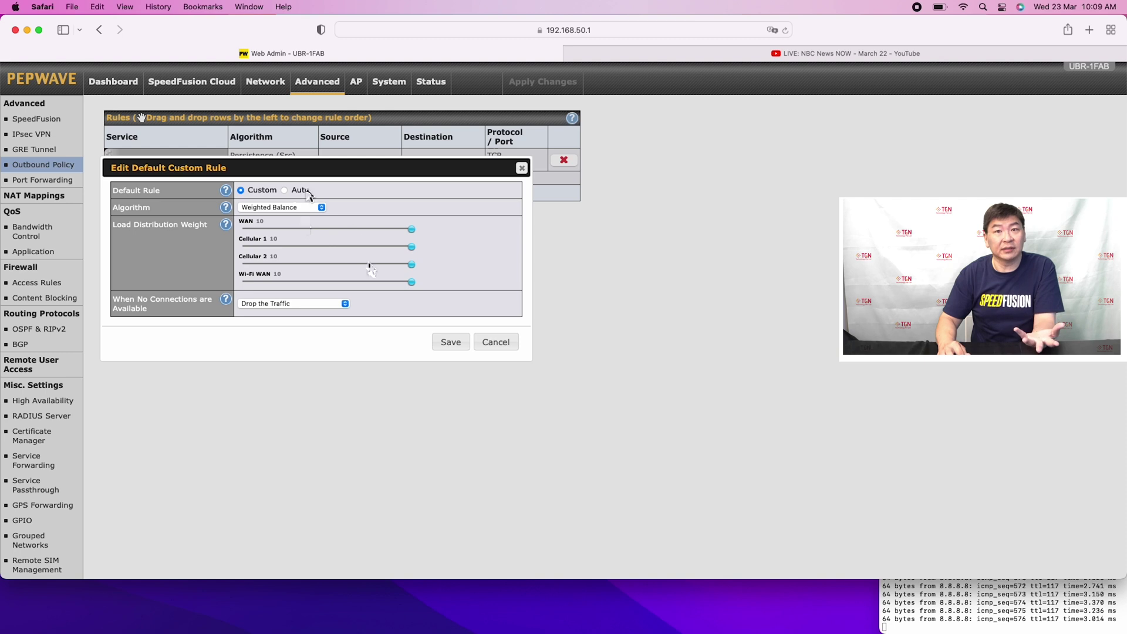
left_click(484, 343)
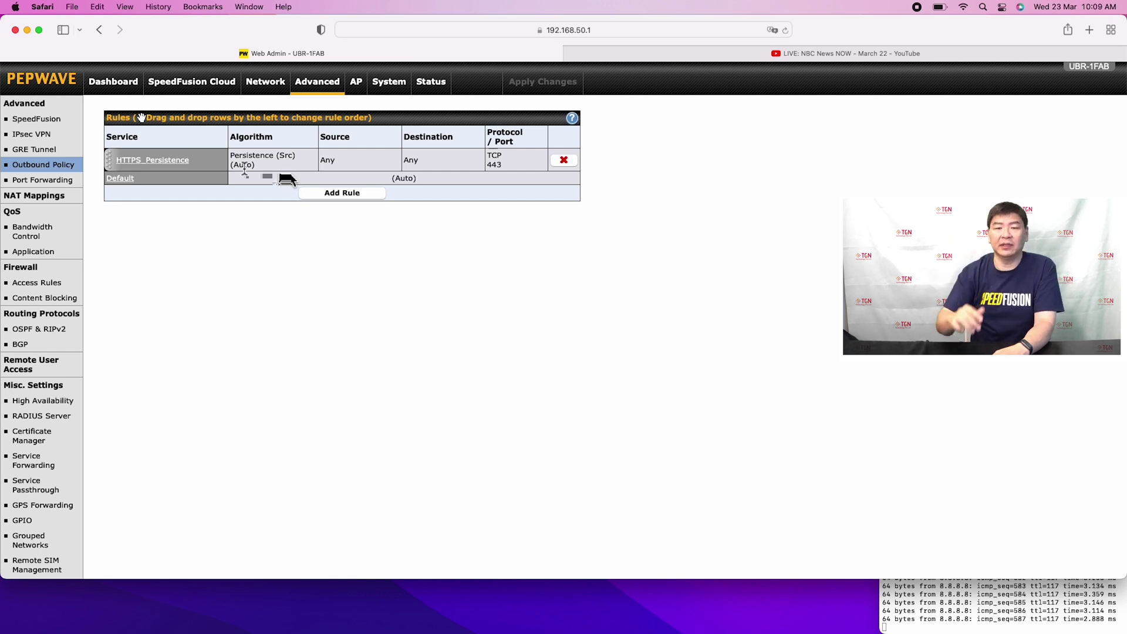
Open the HTTPS_Persistence rule, keep its Persistence algorithm, and show the algorithm help
left_click(188, 164)
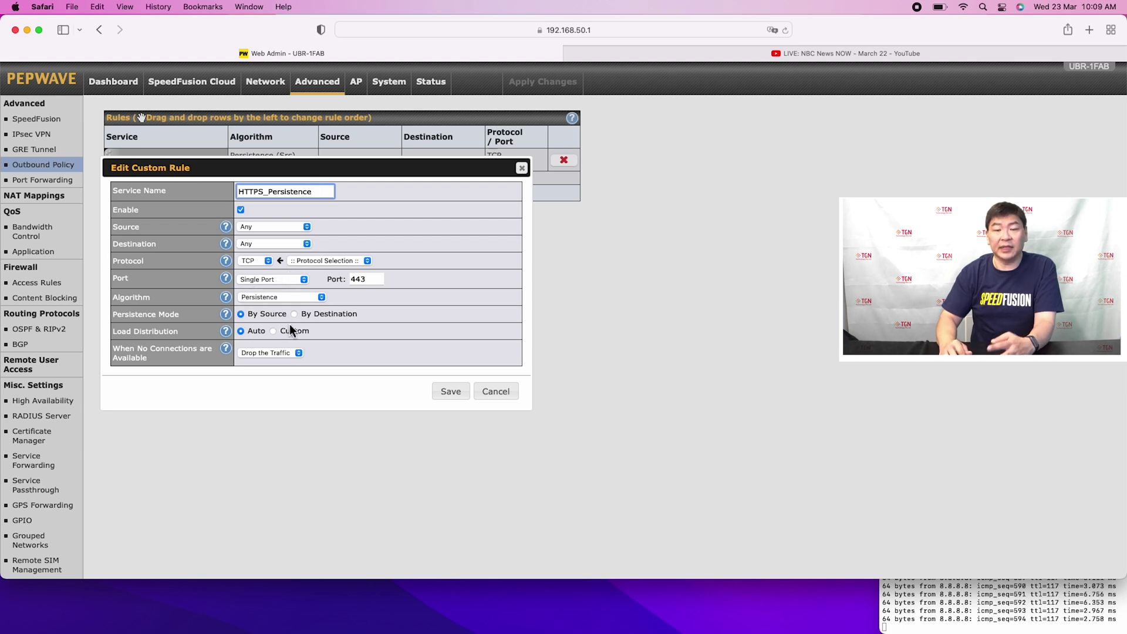
left_click(323, 301)
left_click(322, 299)
left_click(230, 300)
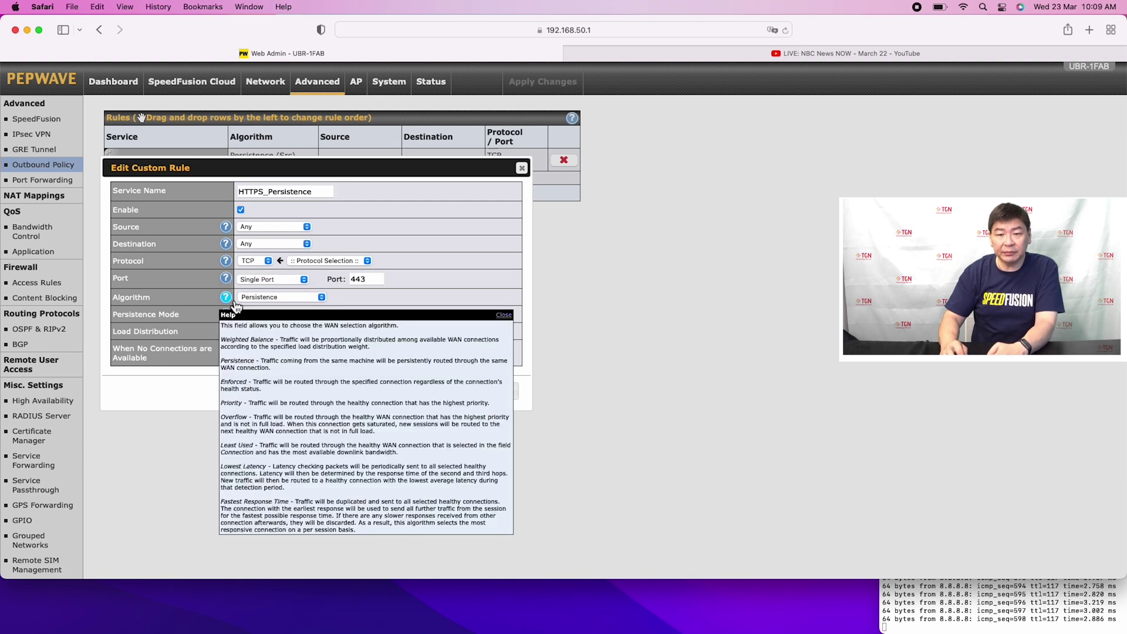
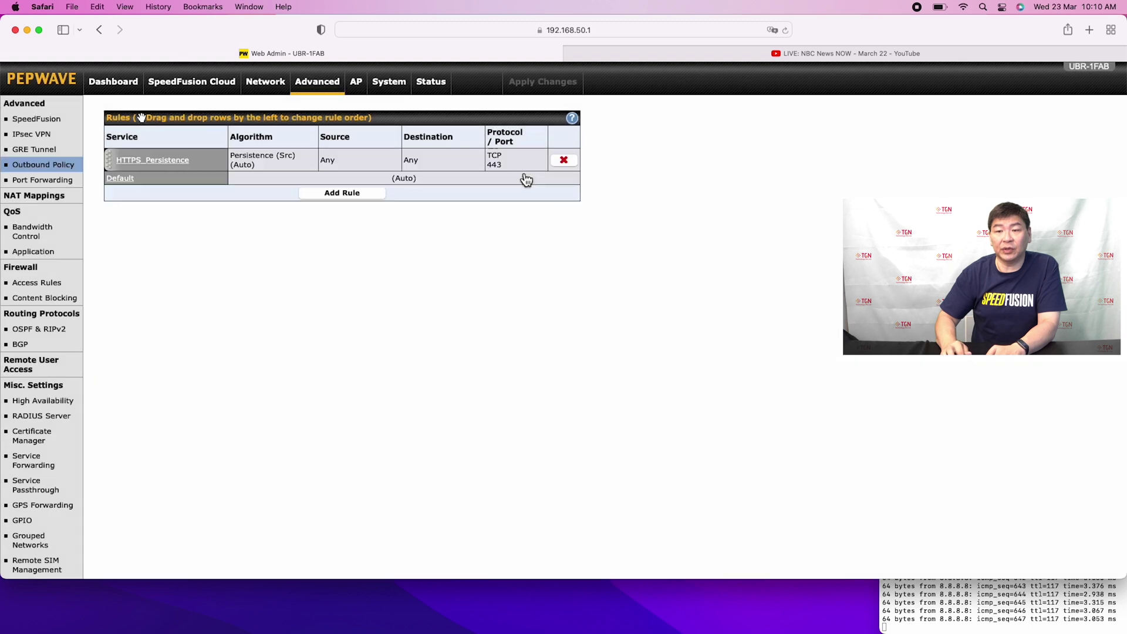
Create a new outbound rule named WB, lowering WAN, Cellular 1 and Cellular 2 weights to 5
left_click(377, 195)
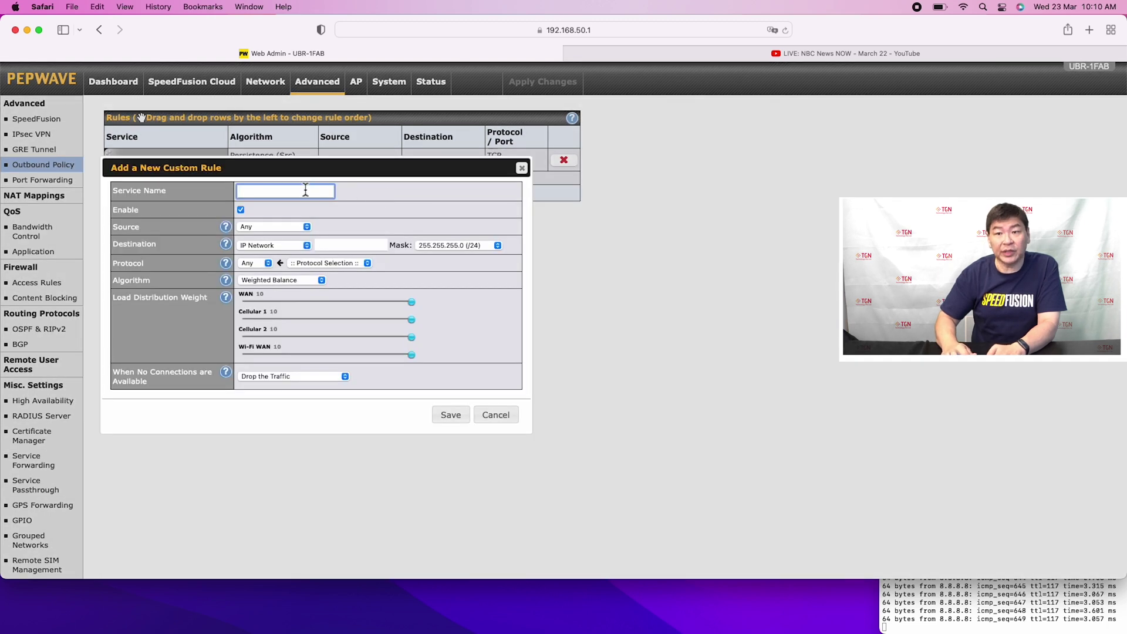
type("WB")
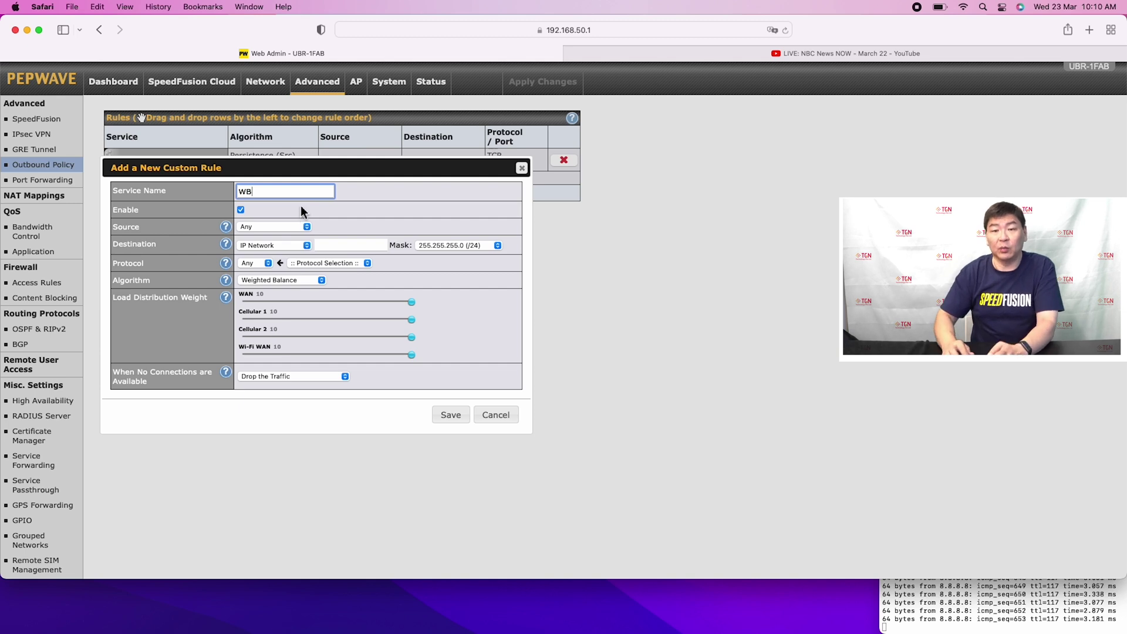
left_click(321, 308)
left_click_drag(410, 303, 327, 305)
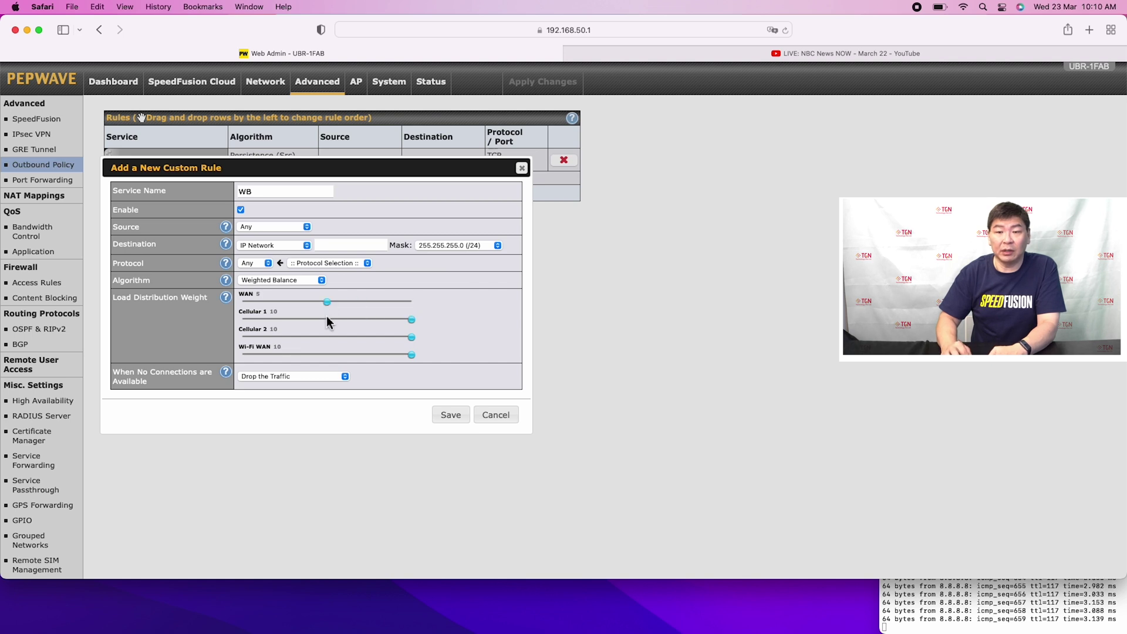
left_click_drag(411, 319, 327, 320)
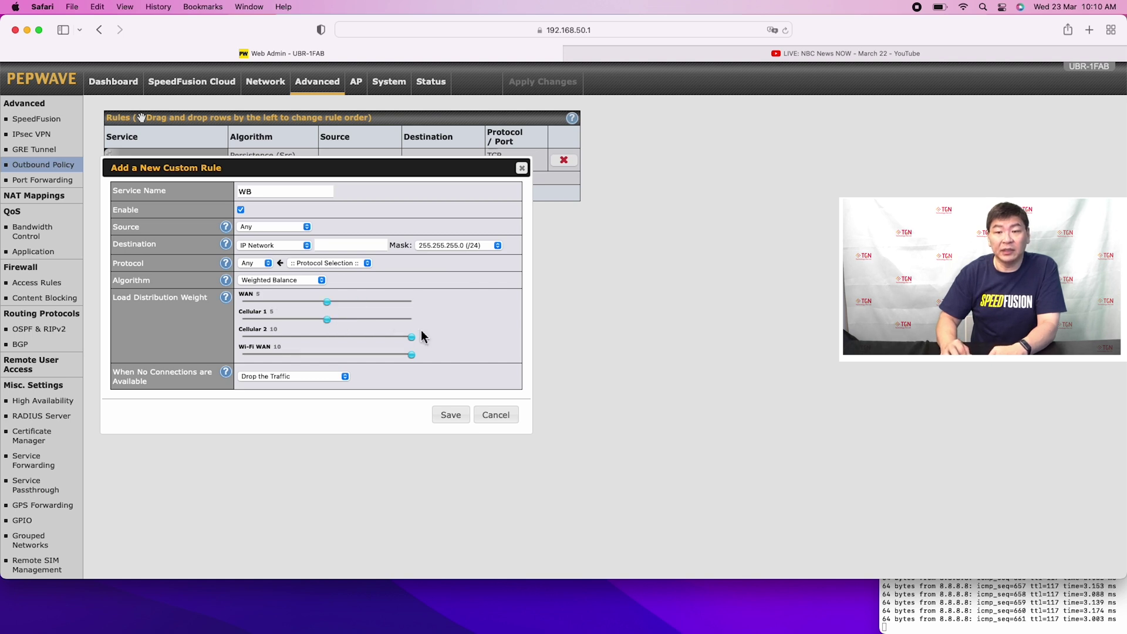
left_click_drag(411, 336, 327, 337)
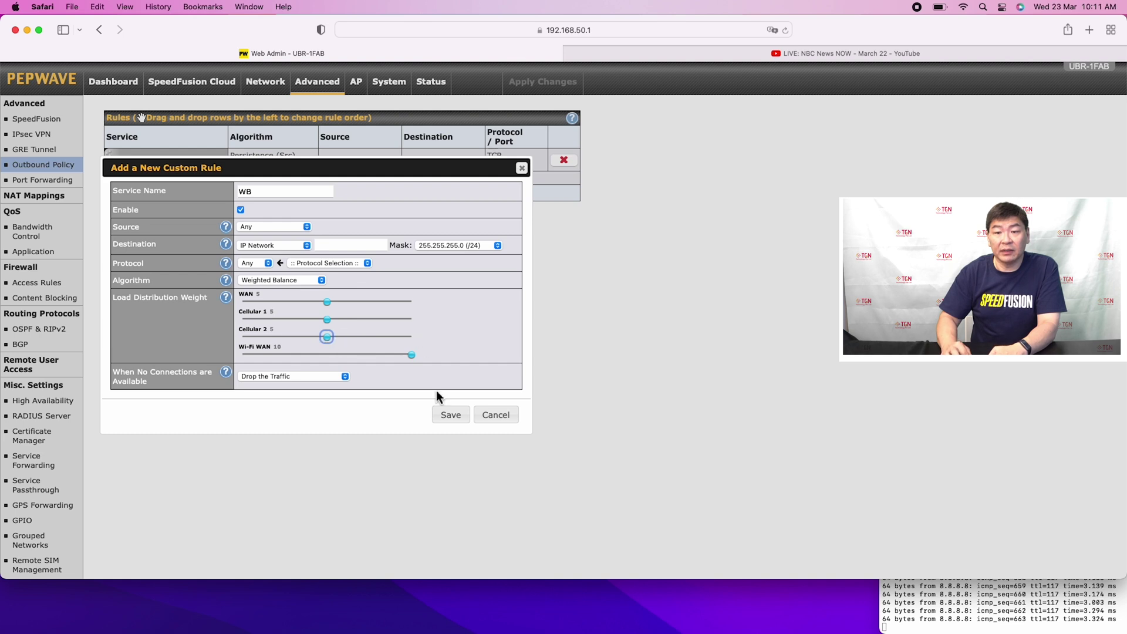
Set the WB rule's destination to 192.168.50.1 and save it
left_click(464, 418)
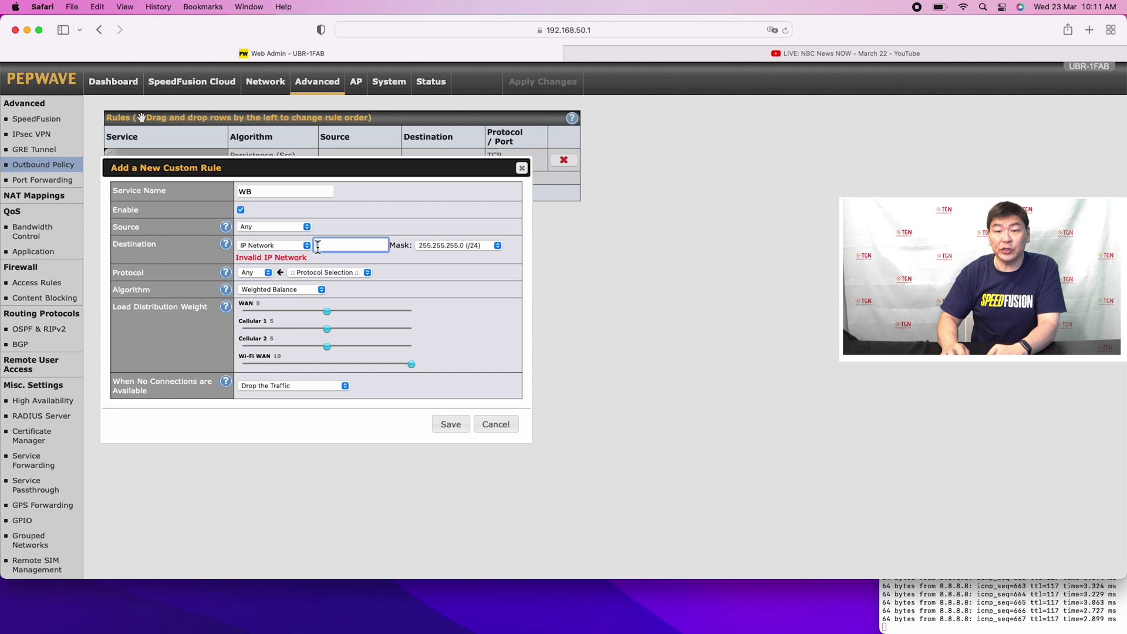
type("192.168.50.1")
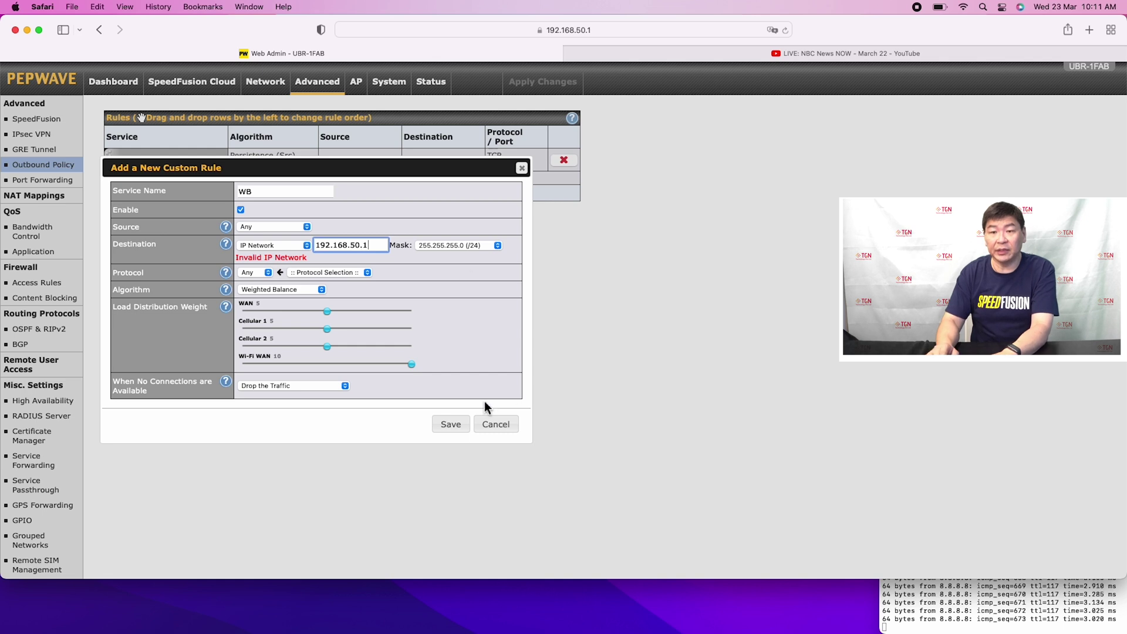
left_click(453, 426)
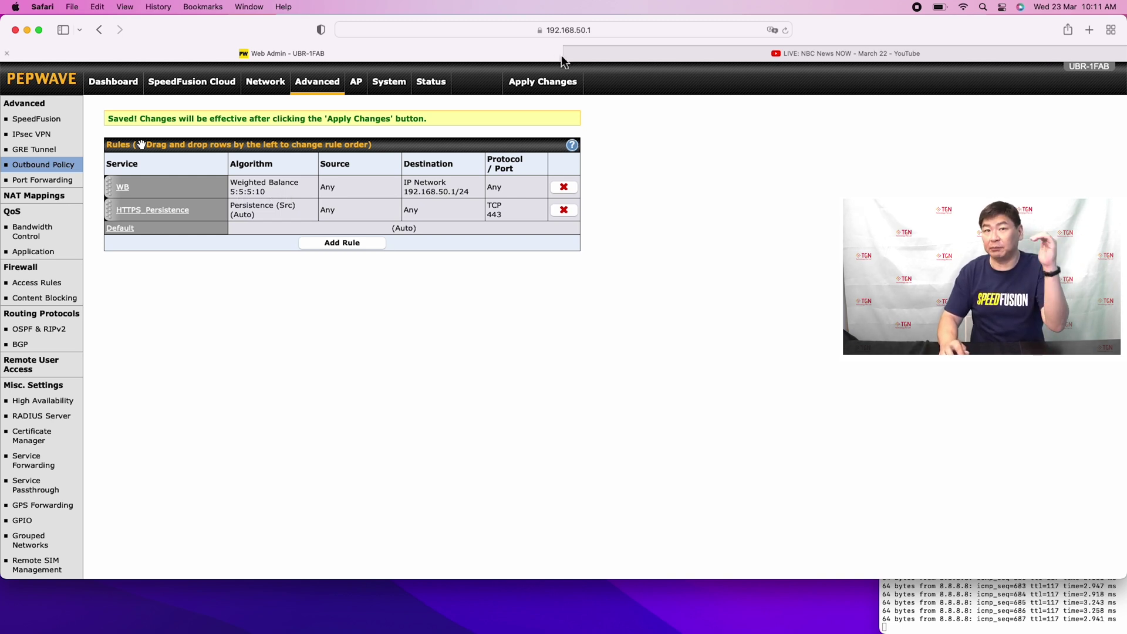
left_click(558, 84)
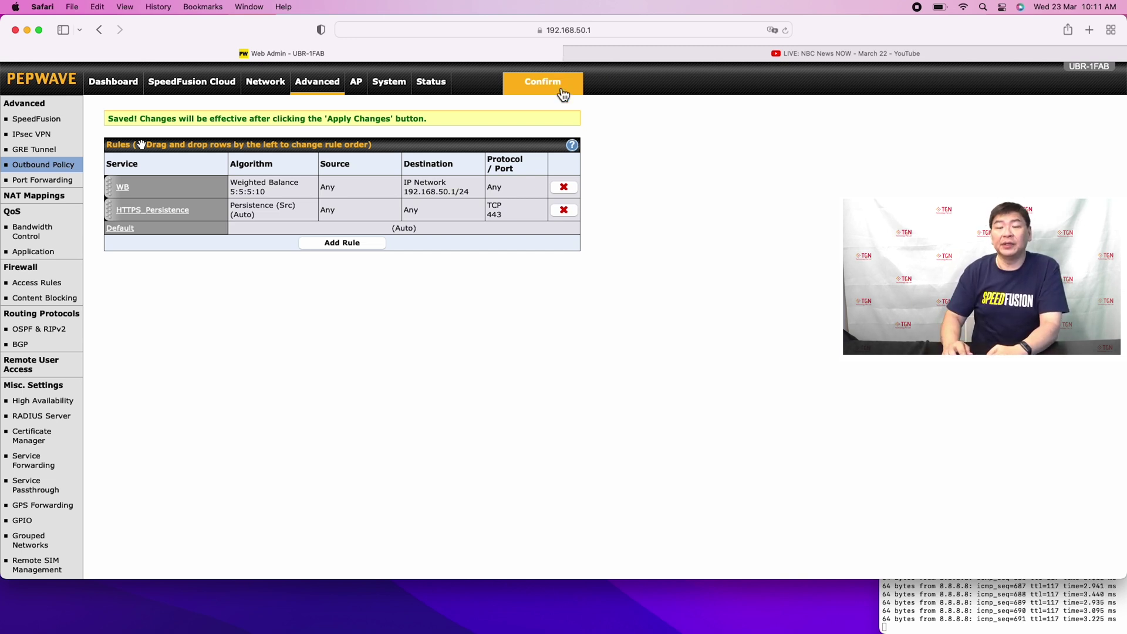
Confirm the pending changes so the WB rule goes live, then bring up the YouTube stream
left_click(562, 90)
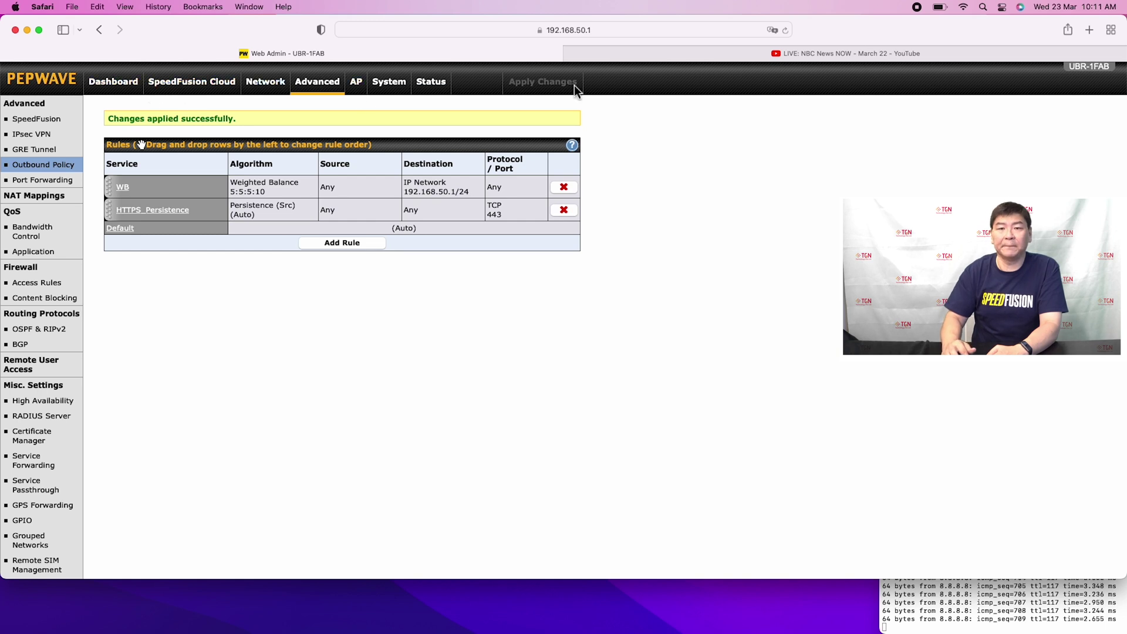
left_click(794, 52)
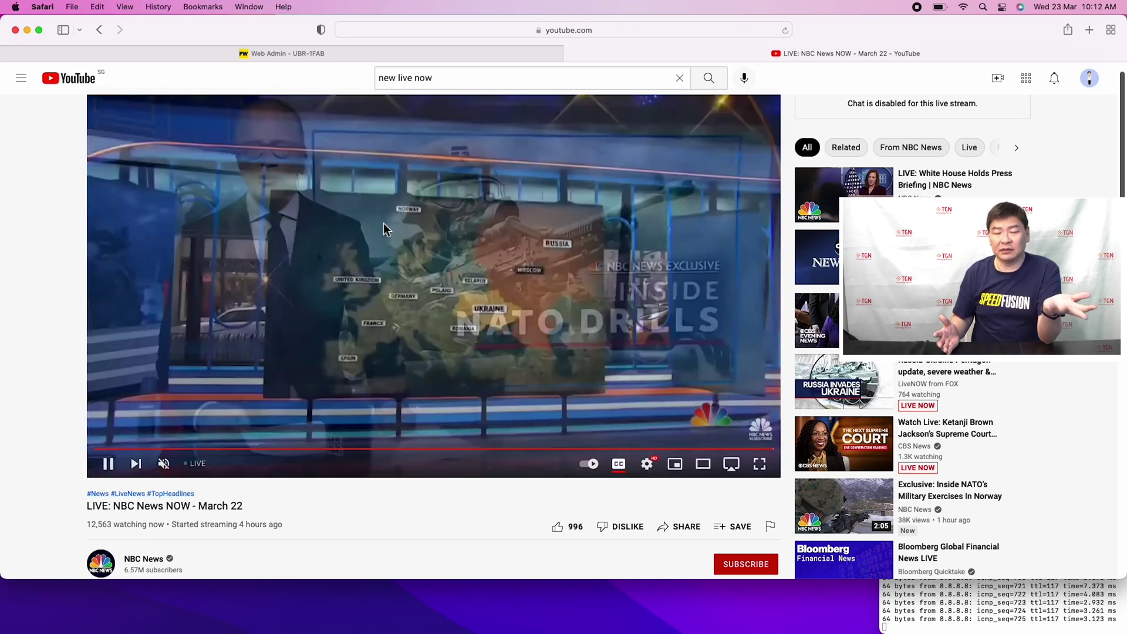
Check WAN connection status on the router Dashboard, then go back to the live stream
left_click(323, 58)
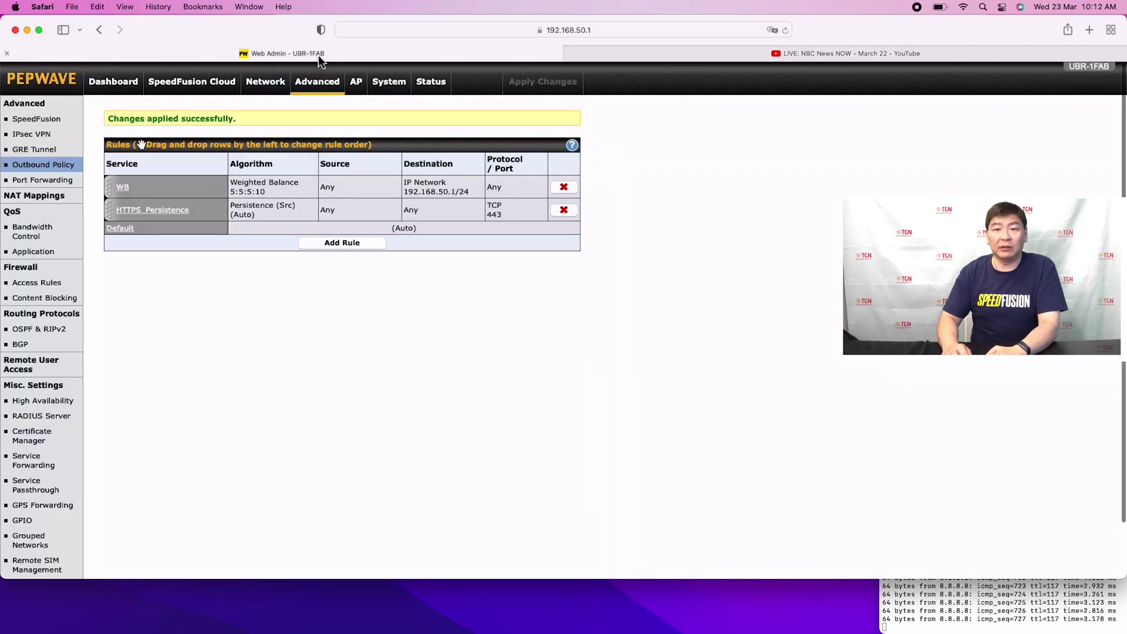
left_click(128, 85)
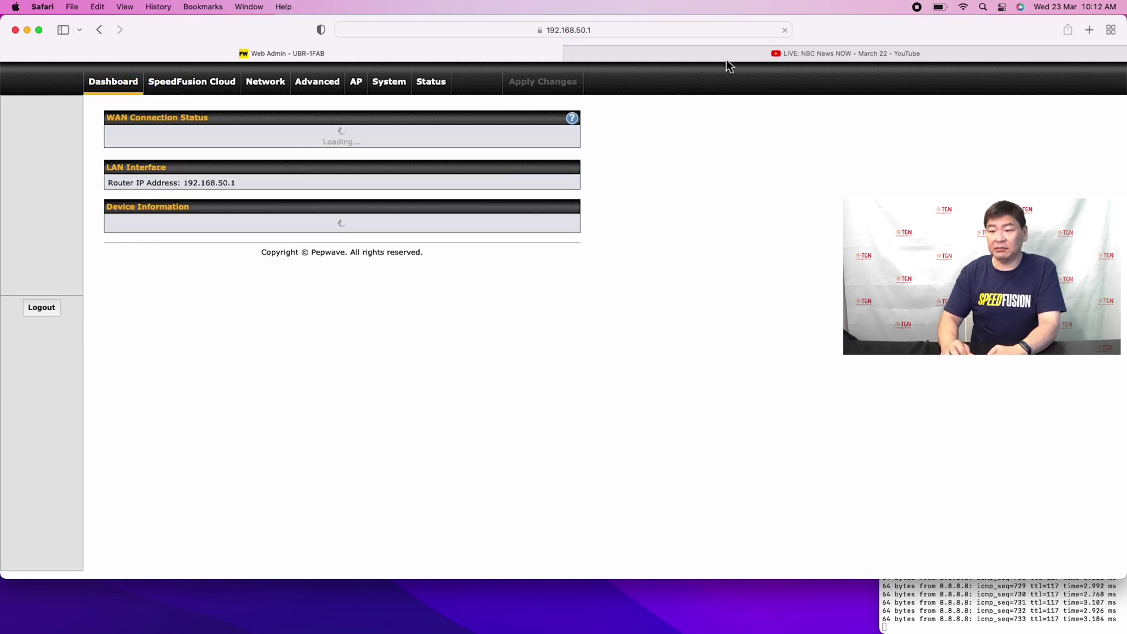
left_click(769, 54)
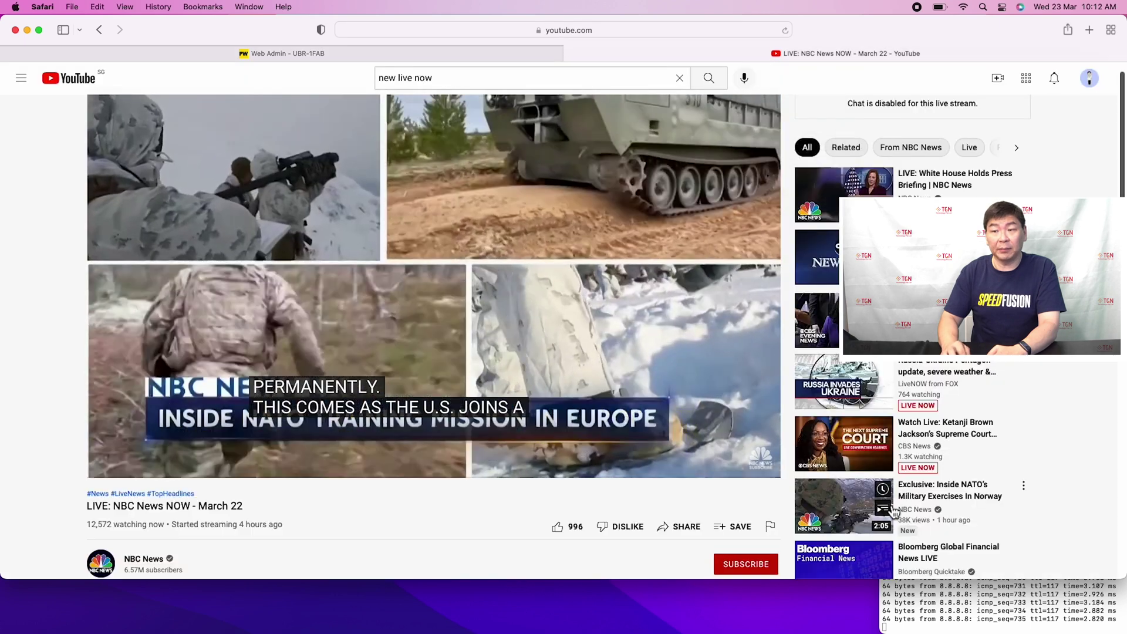
View the ping output, then return to the Dashboard showing WAN connected and both cellular links connecting
left_click(898, 605)
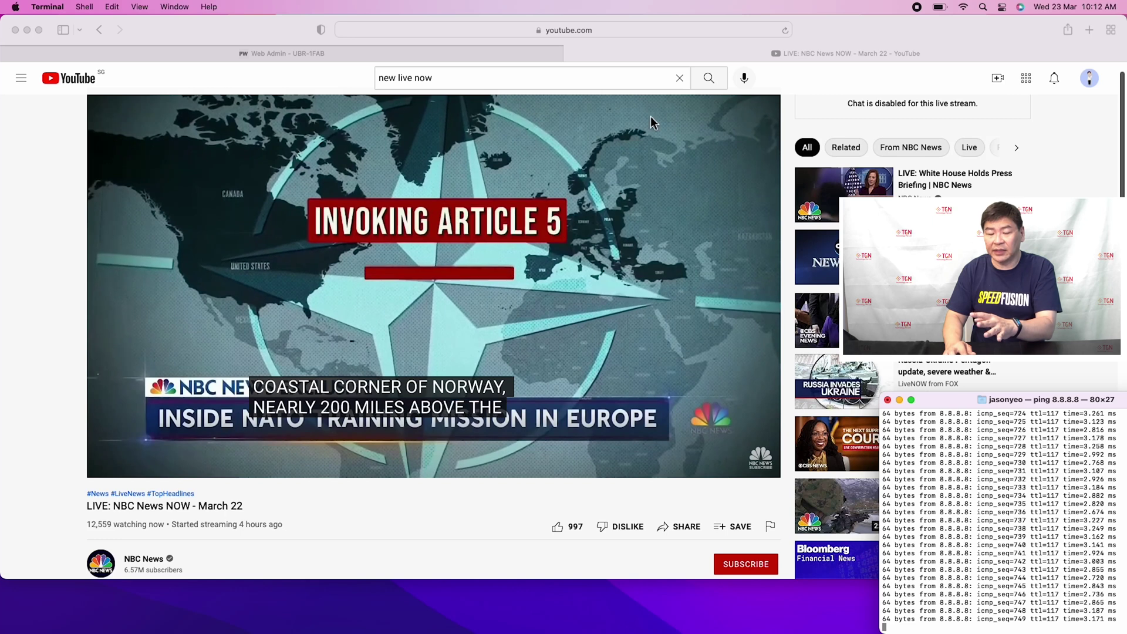
left_click(323, 51)
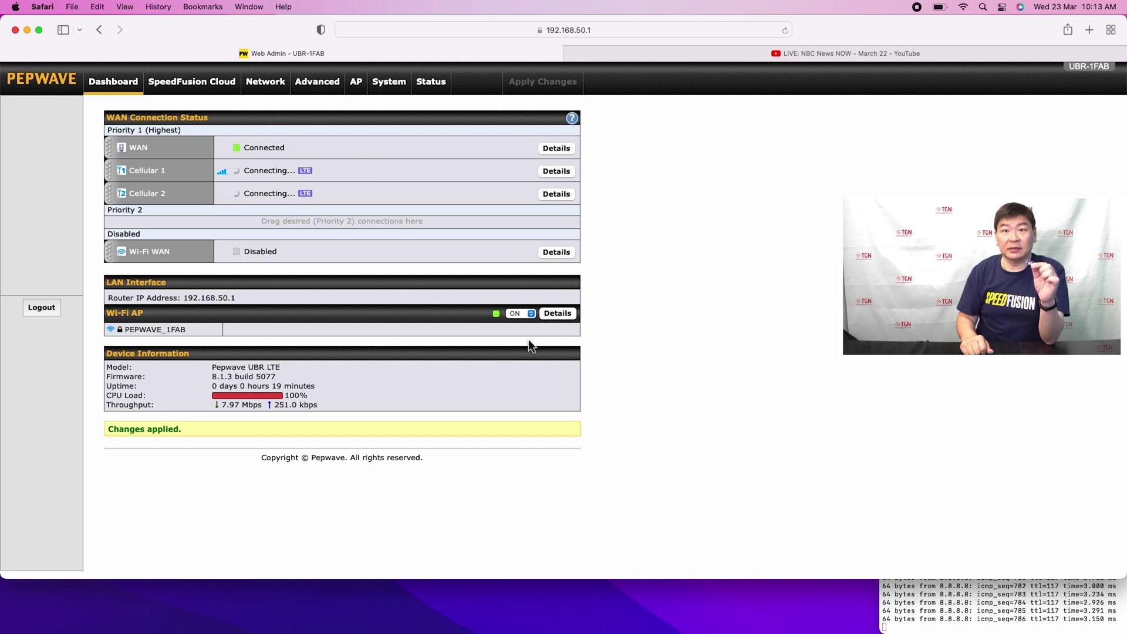
Monitor ping, the live stream and the Dashboard while Cellular 1 comes online over LTE
left_click(967, 610)
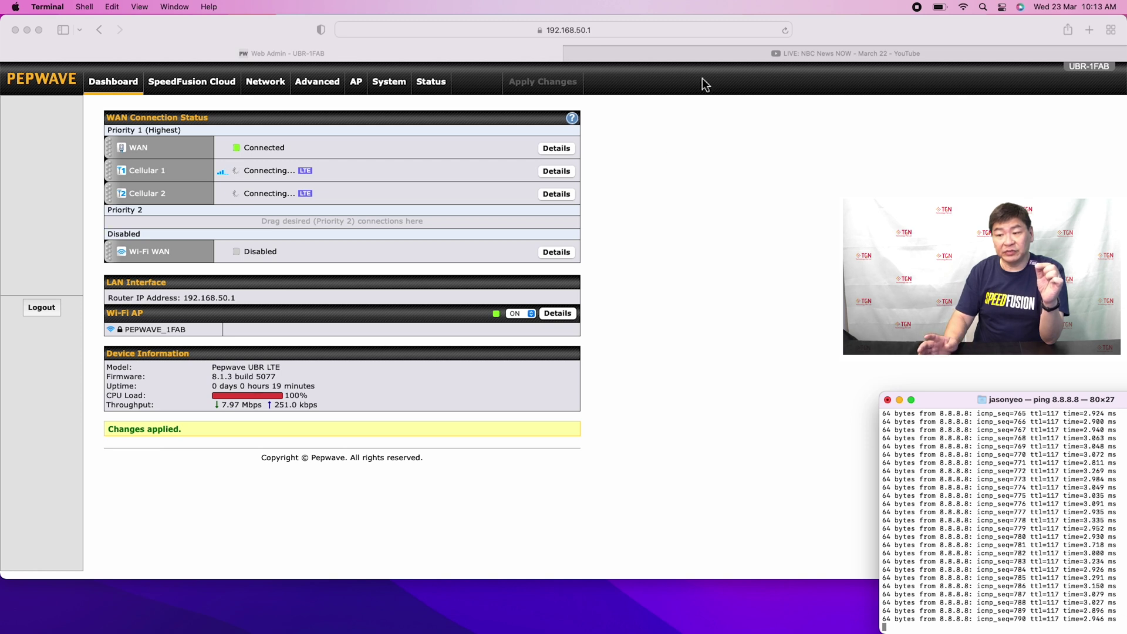
left_click(752, 59)
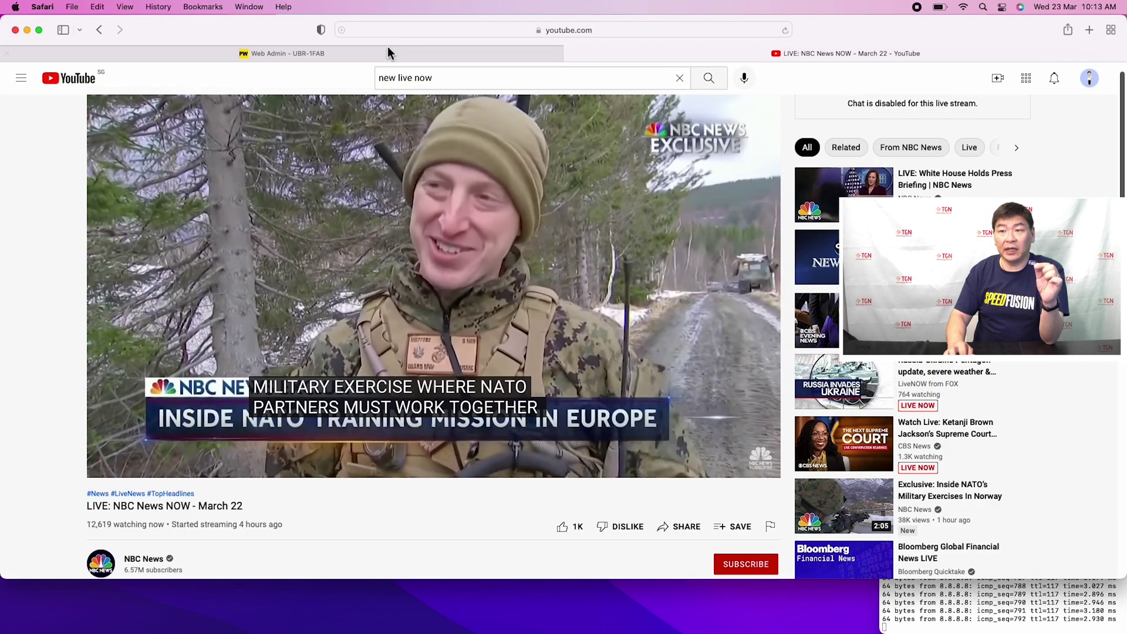
left_click(385, 55)
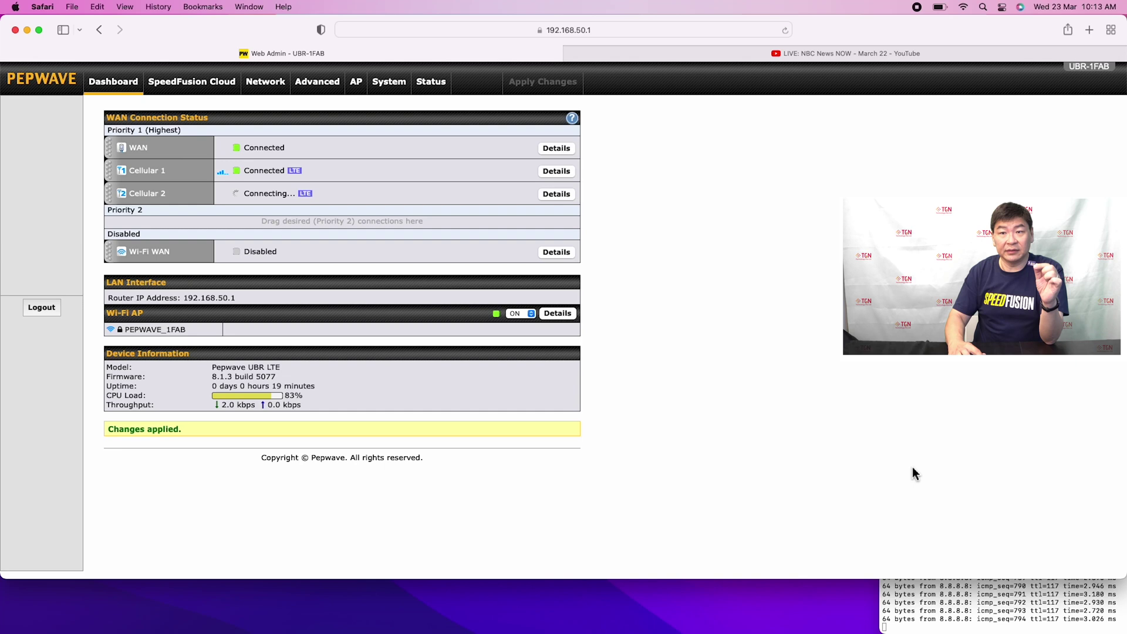
left_click(972, 590)
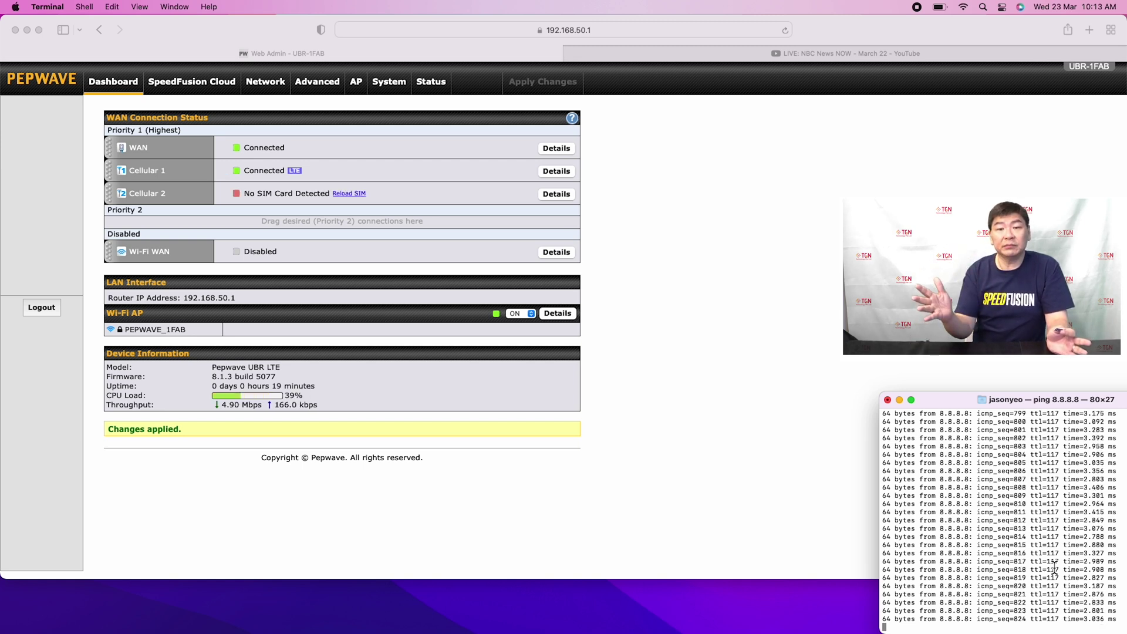
left_click(882, 55)
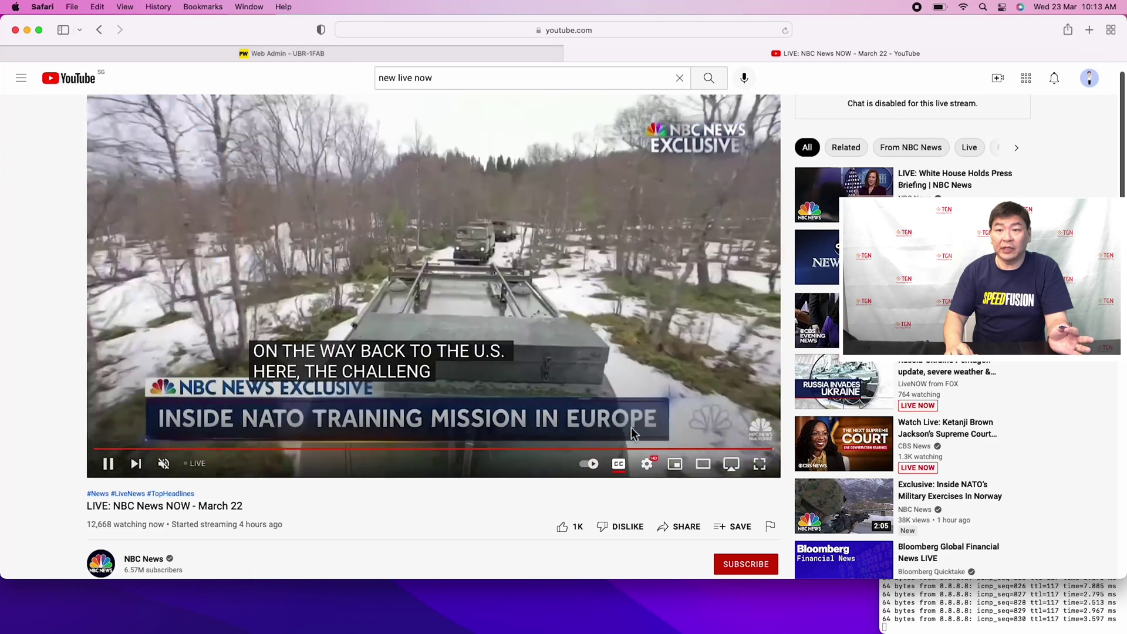
Set the YouTube stream quality to 1080p, then reload Cellular 1's SIM on the router dashboard
left_click(648, 465)
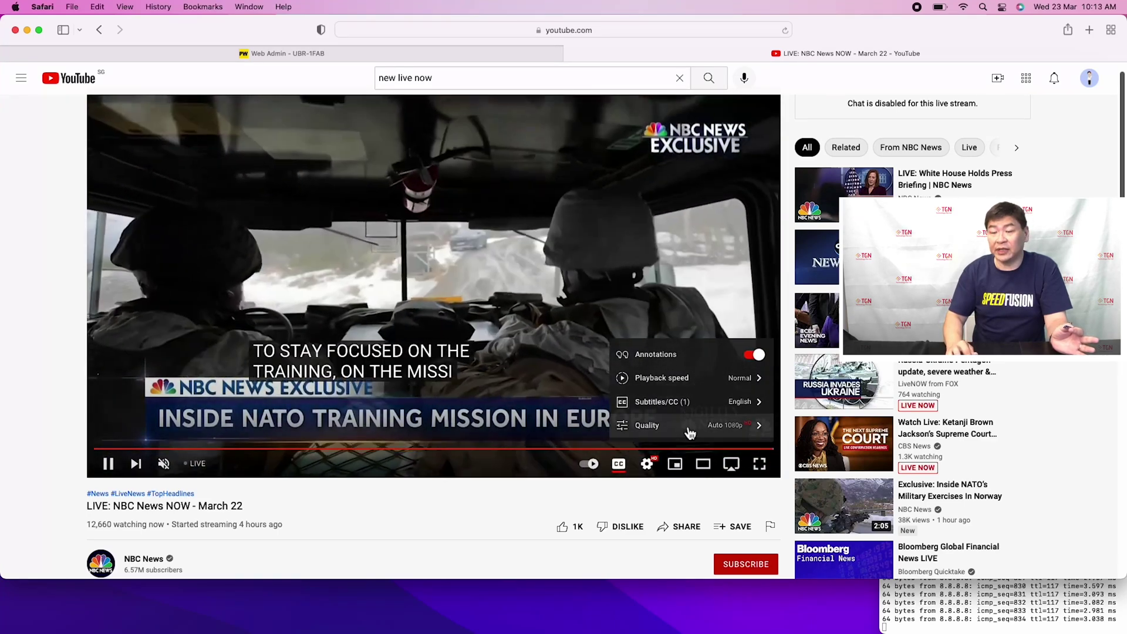
left_click(690, 432)
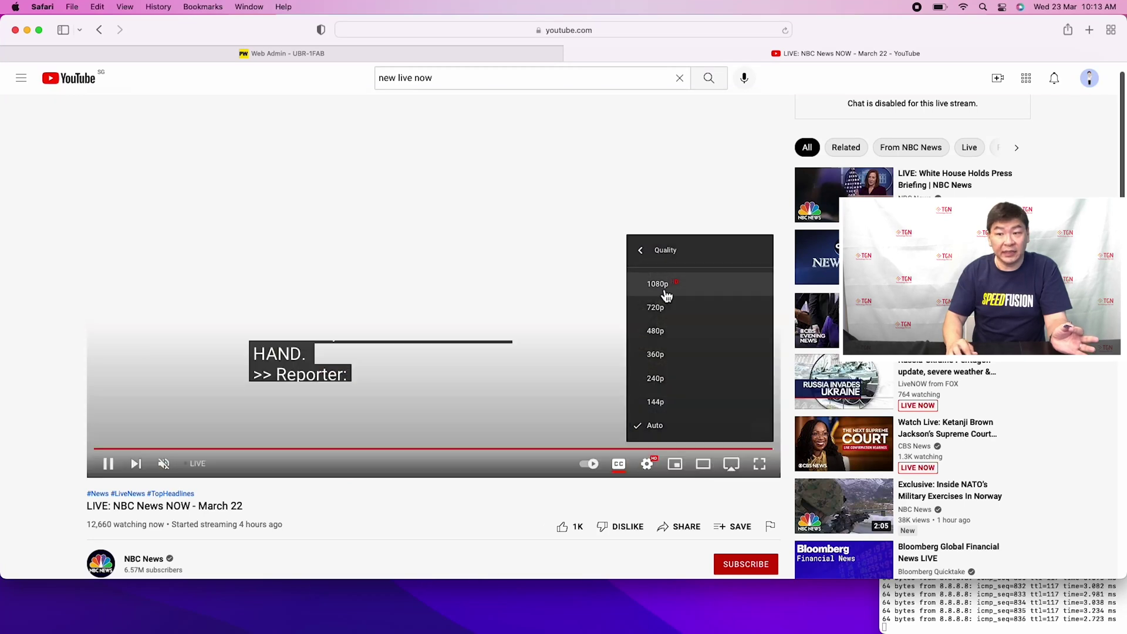
left_click(667, 295)
left_click(260, 55)
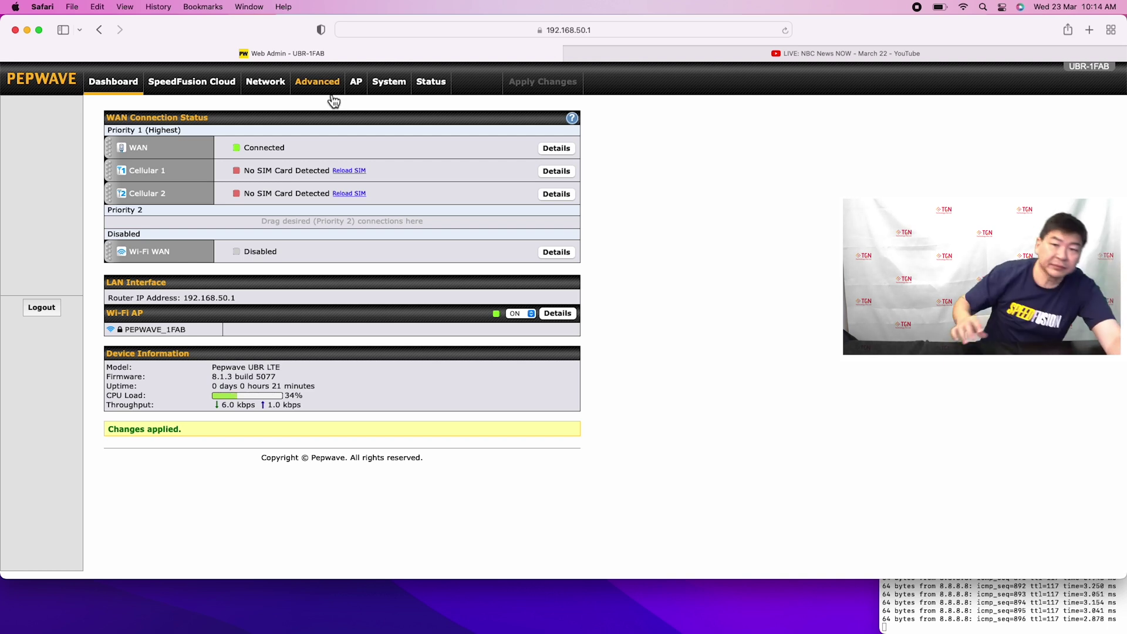
left_click(352, 171)
Reload Cellular 2's SIM, check the ping output, then return to the NBC News stream
left_click(359, 197)
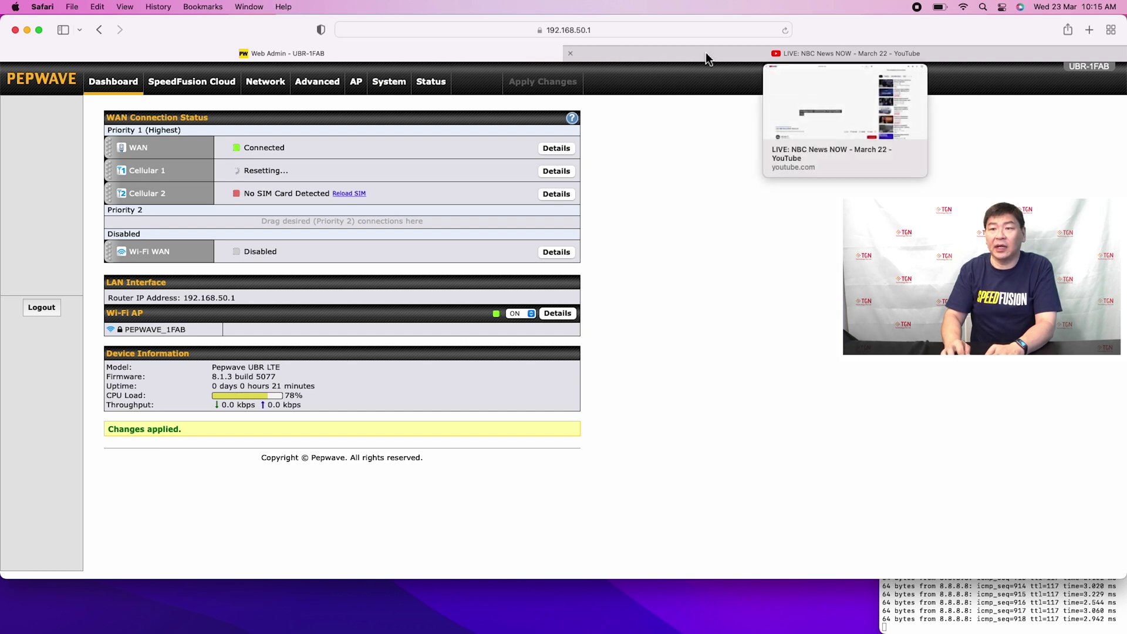
left_click(966, 600)
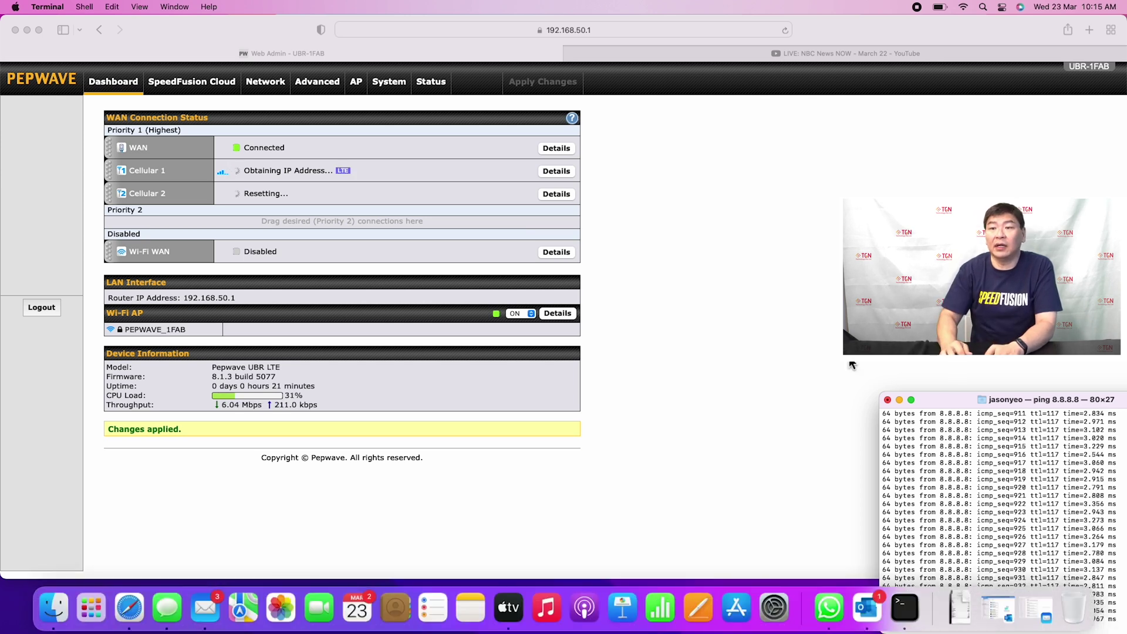
left_click(832, 55)
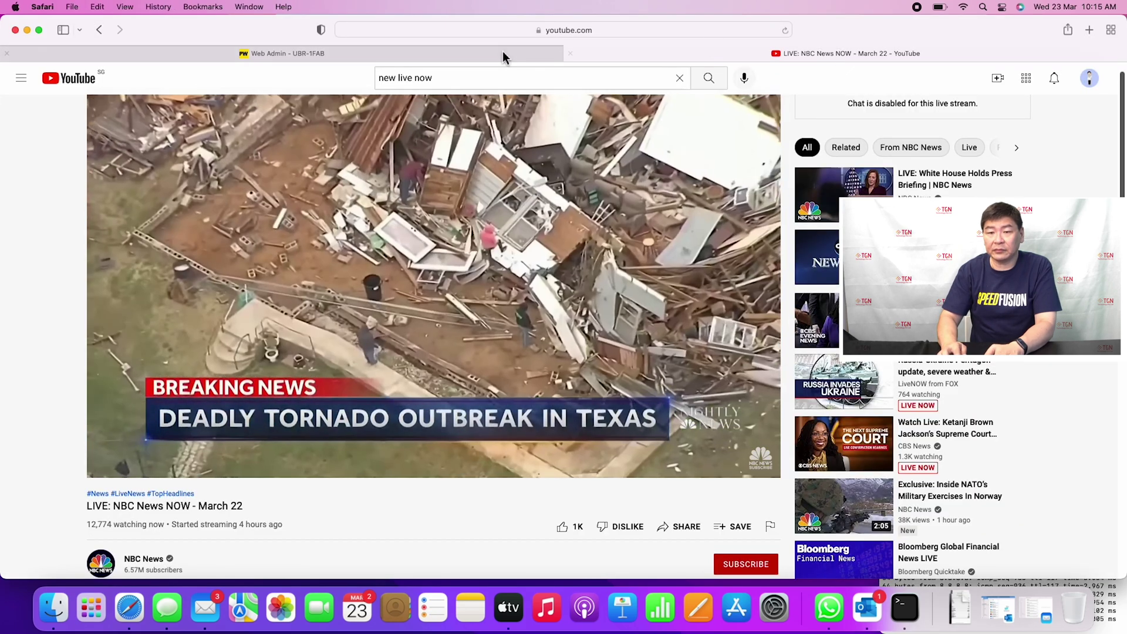
Return to the Web Admin - UBR-1FAB tab to see WAN, Cellular 1 and Cellular 2 connected
mouse_move(463, 52)
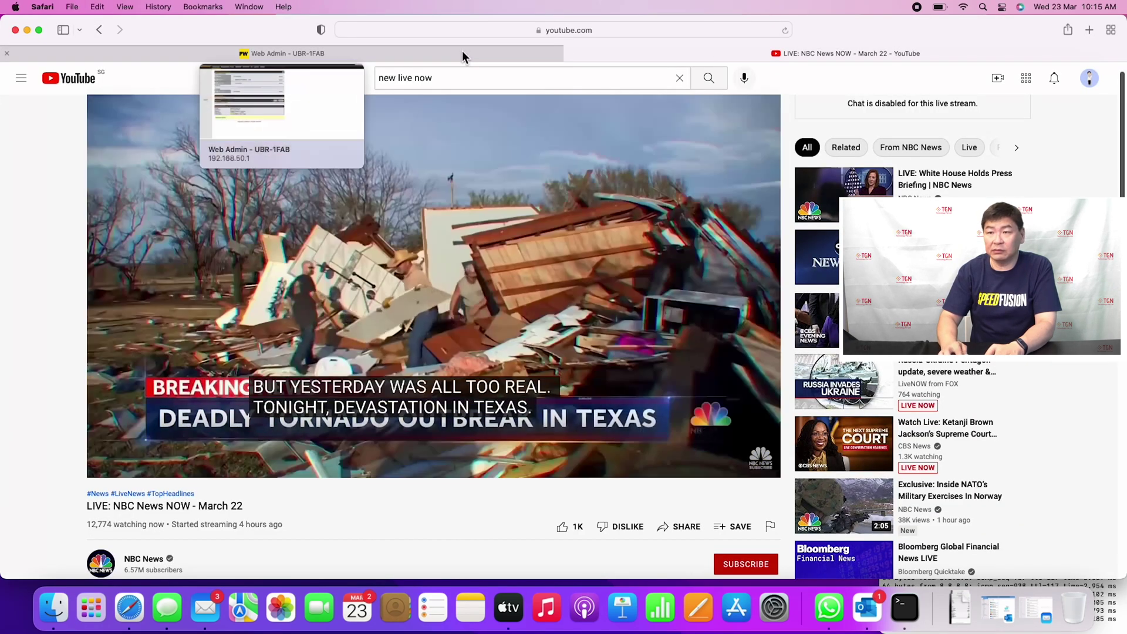
left_click(463, 52)
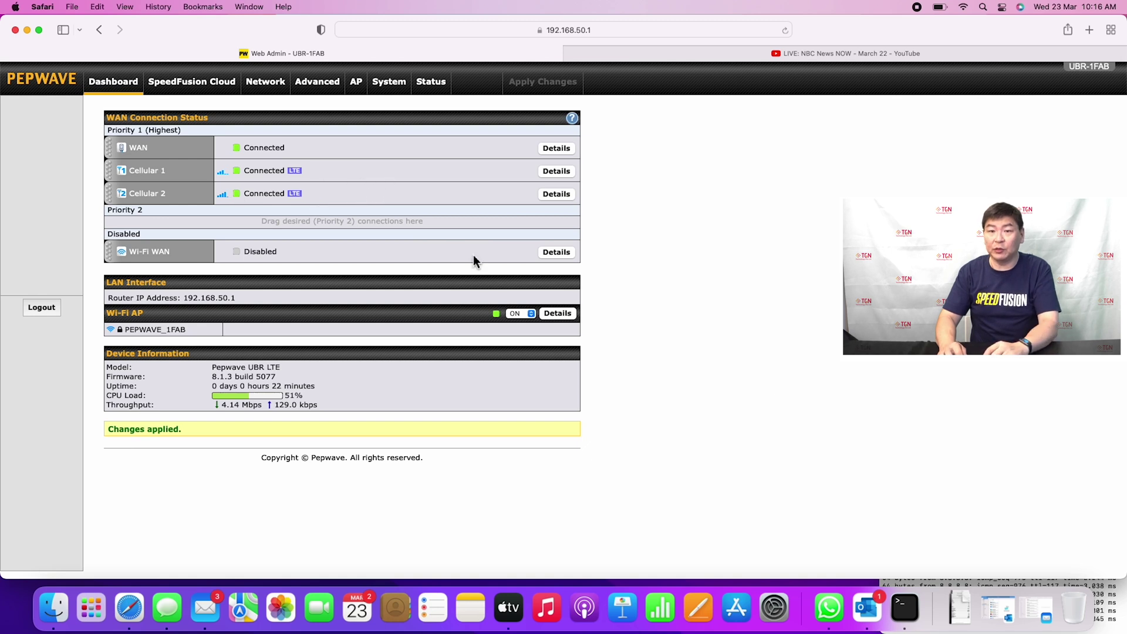
Position the Terminal ping window beside the dashboard while WAN drops to No Cable Detected
left_click(1111, 602)
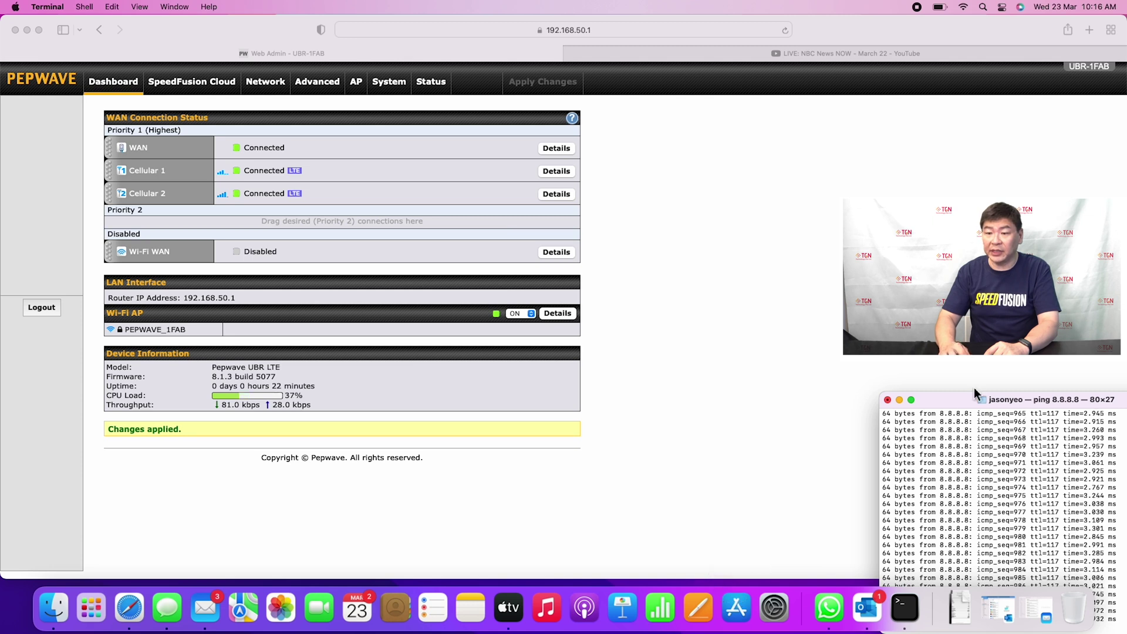
key("super+Tab")
key("super+Tab")
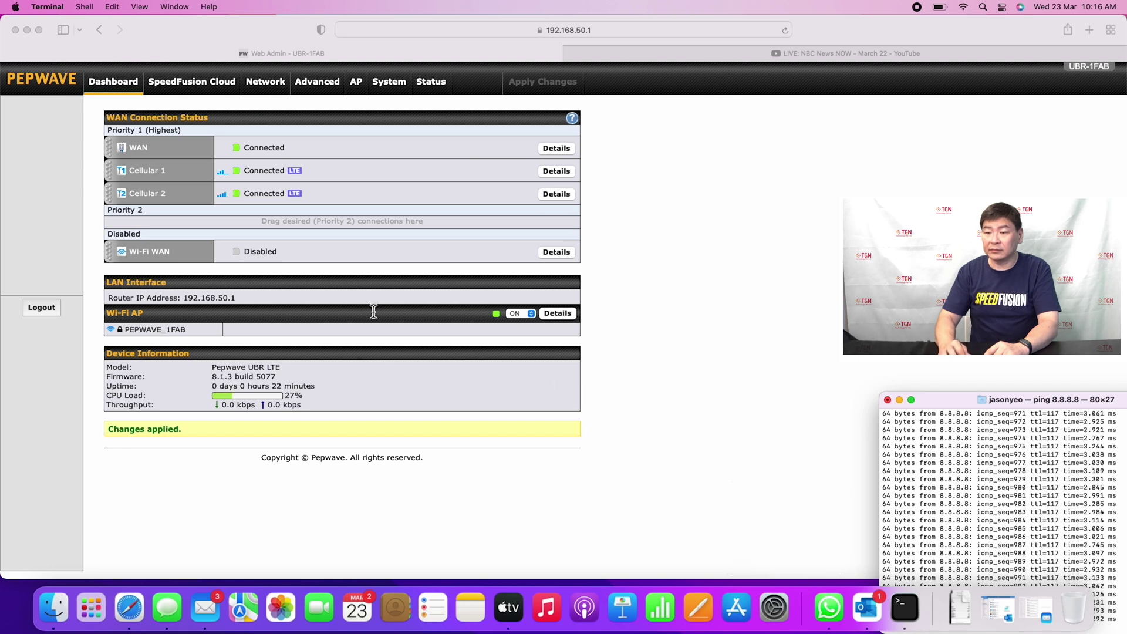
left_click_drag(1013, 396, 978, 335)
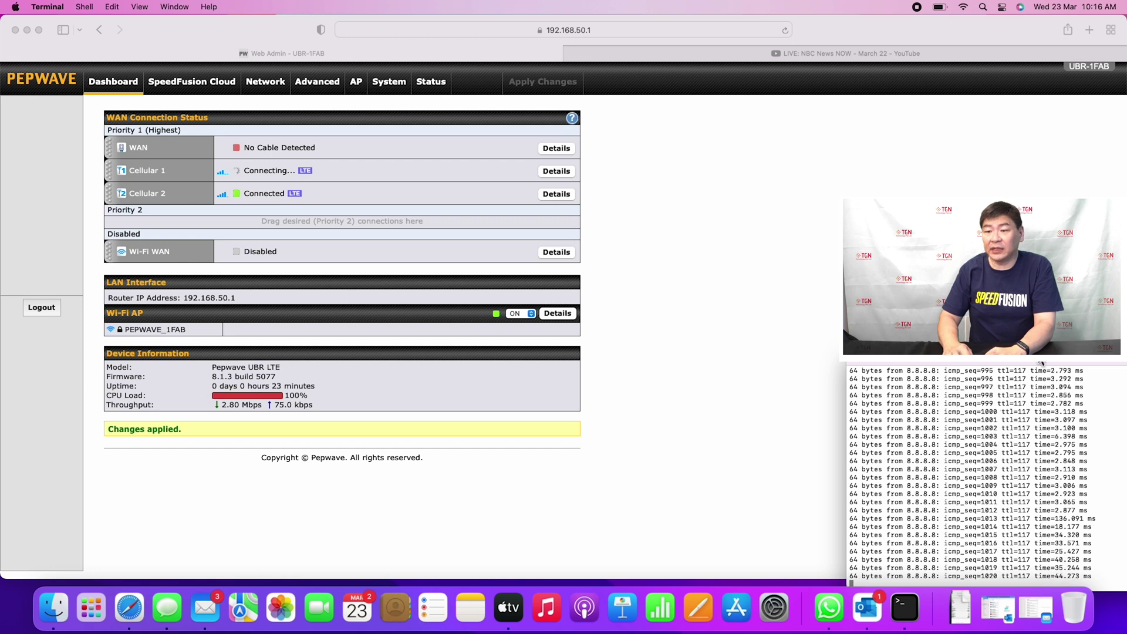
left_click_drag(997, 360, 995, 355)
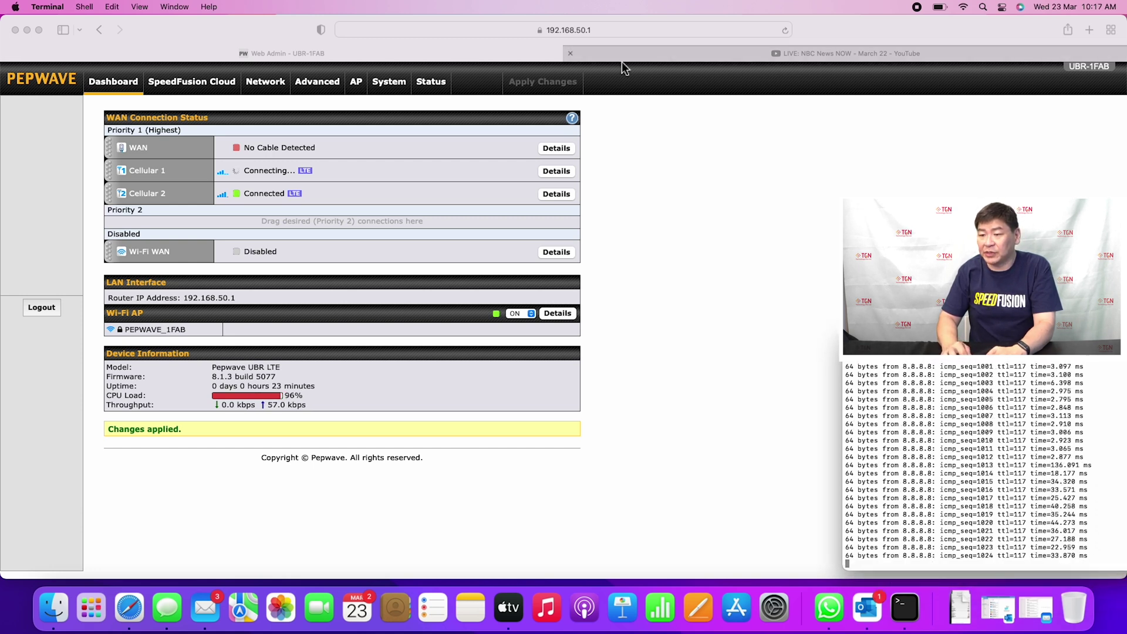
Shorten the Safari window so the ping output shows beneath it, then return to the dashboard
left_click(735, 51)
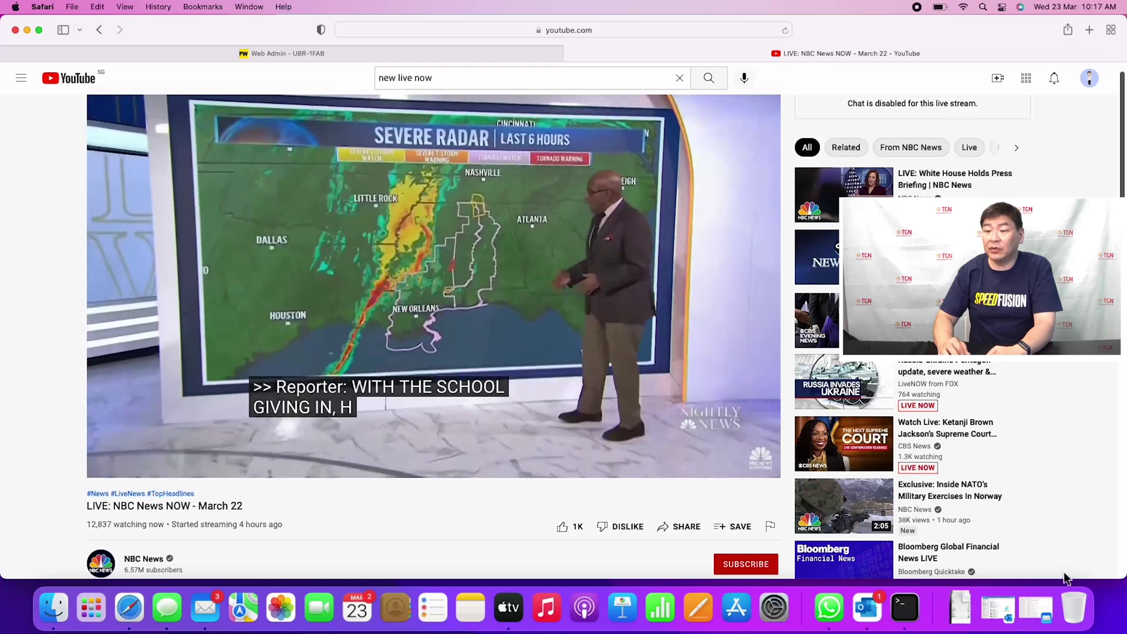
left_click_drag(1065, 581, 1074, 530)
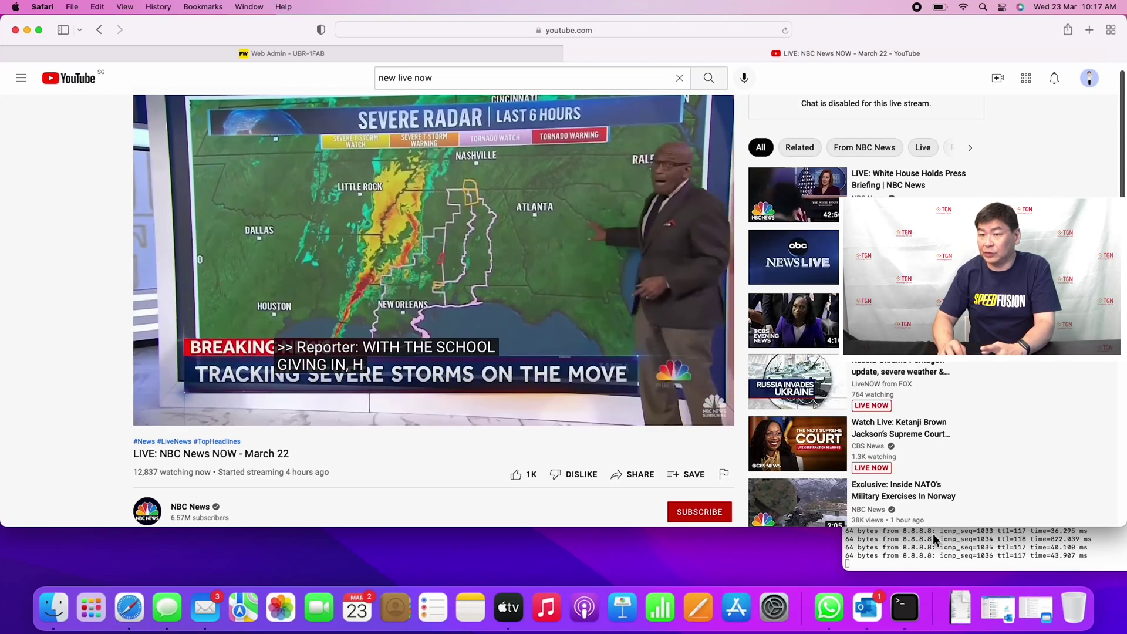
left_click(1000, 548)
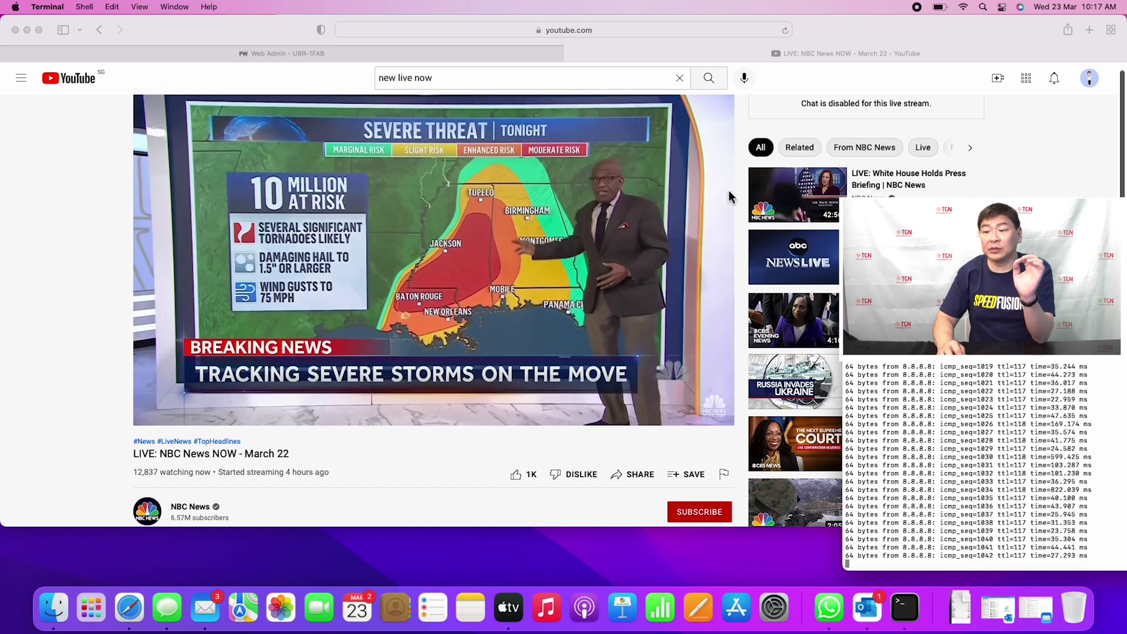
left_click(479, 54)
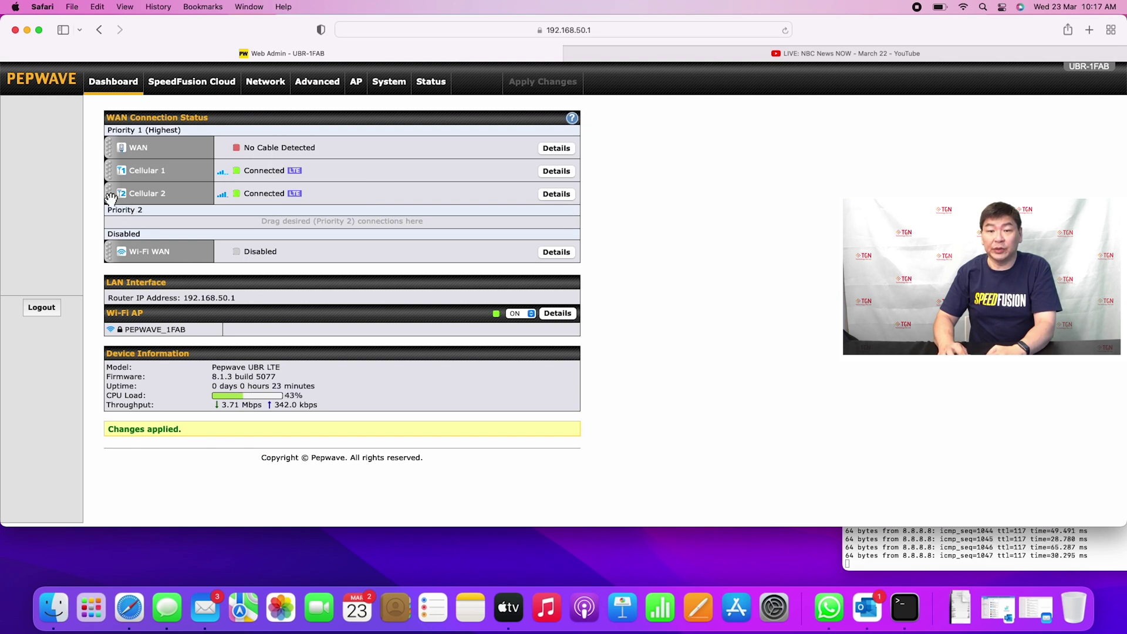
Move Cellular 2 down to Priority 2, then confirm the ping replies and the YouTube stream continue
left_click_drag(110, 198, 111, 210)
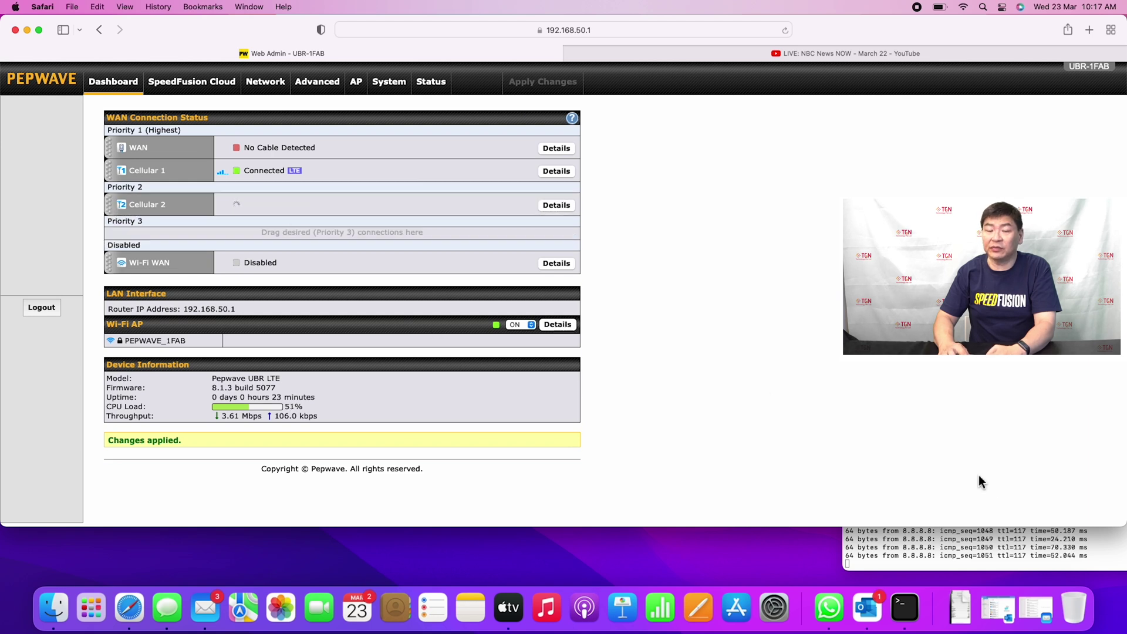
left_click(1034, 541)
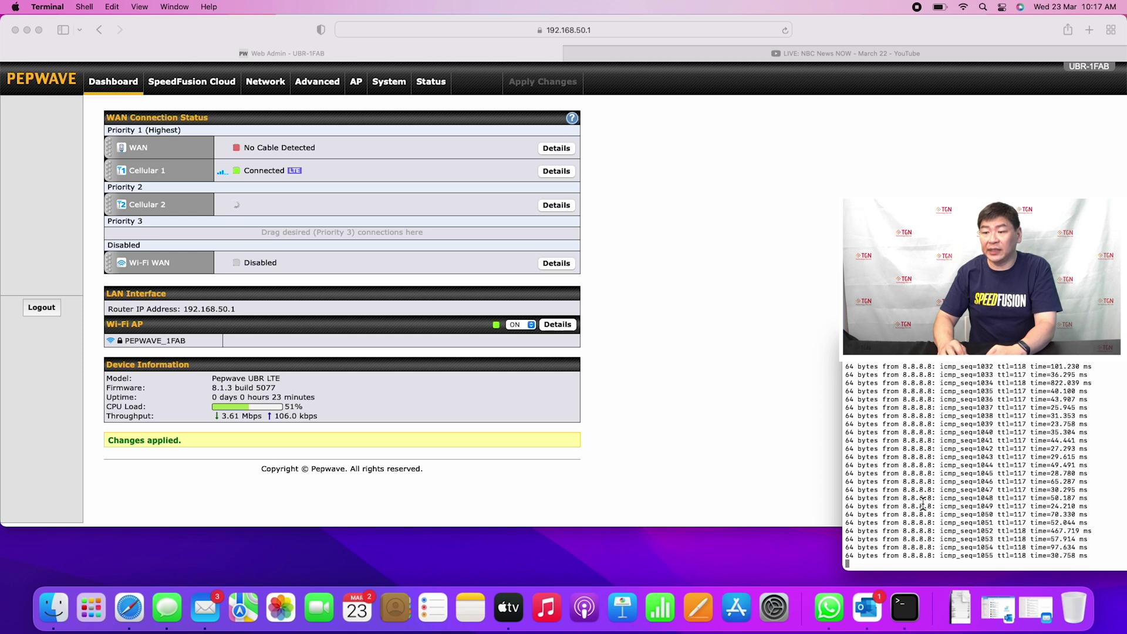
left_click(707, 57)
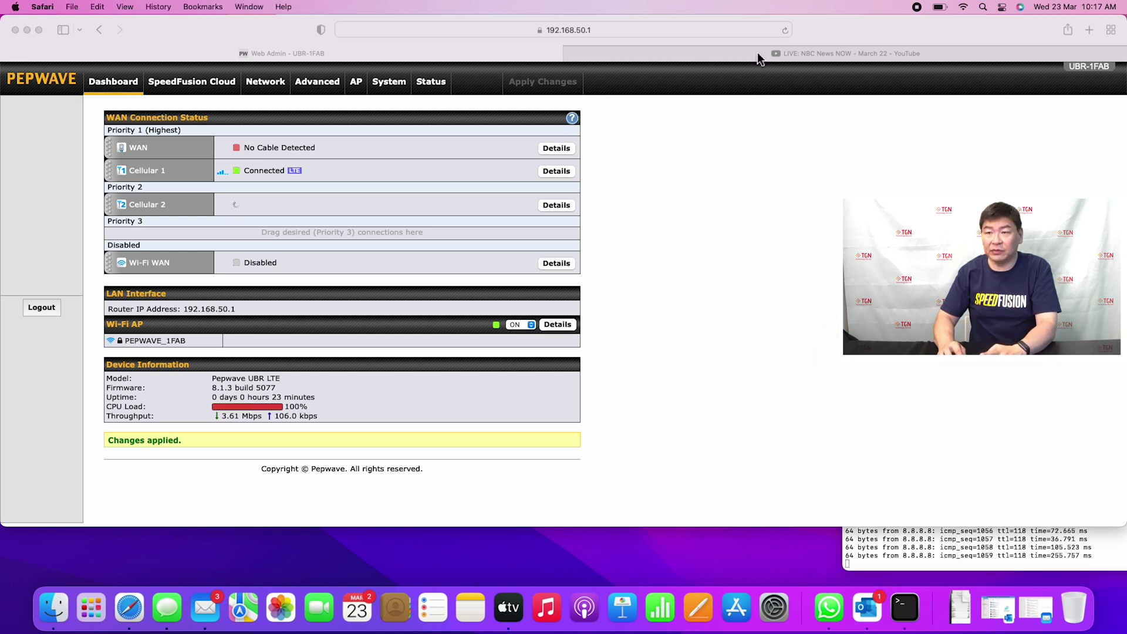
left_click(827, 56)
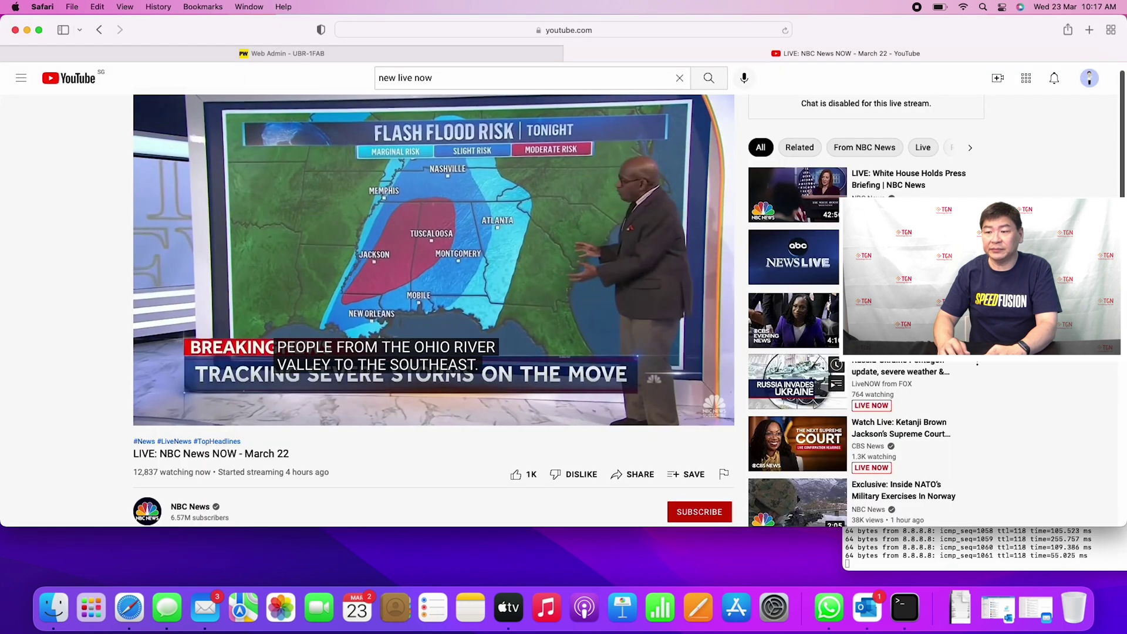
mouse_move(625, 294)
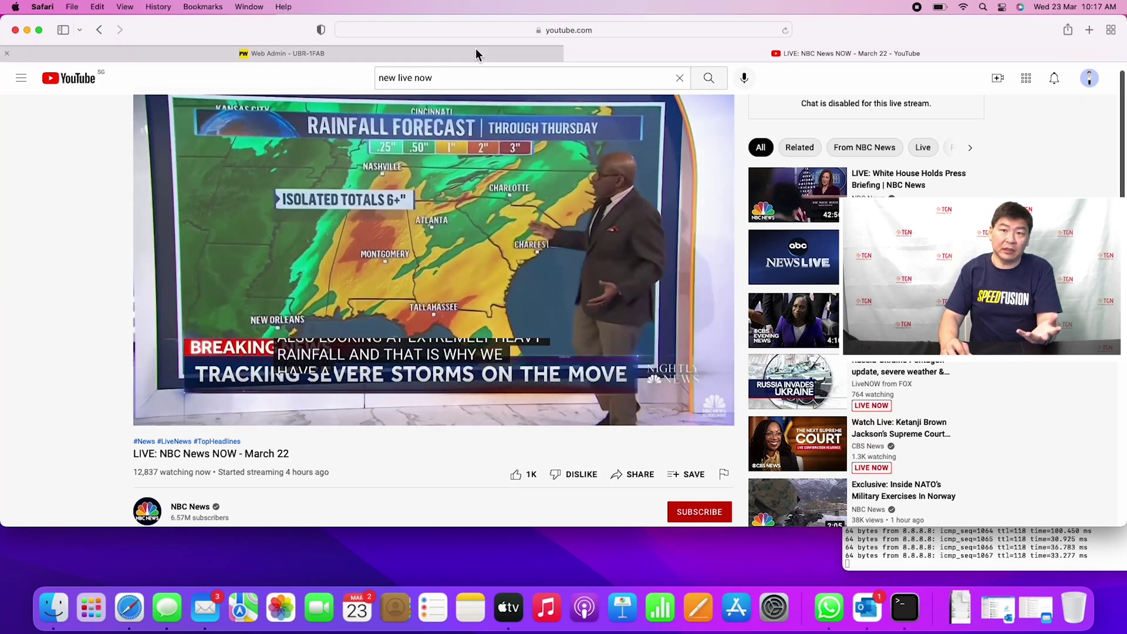
left_click(476, 54)
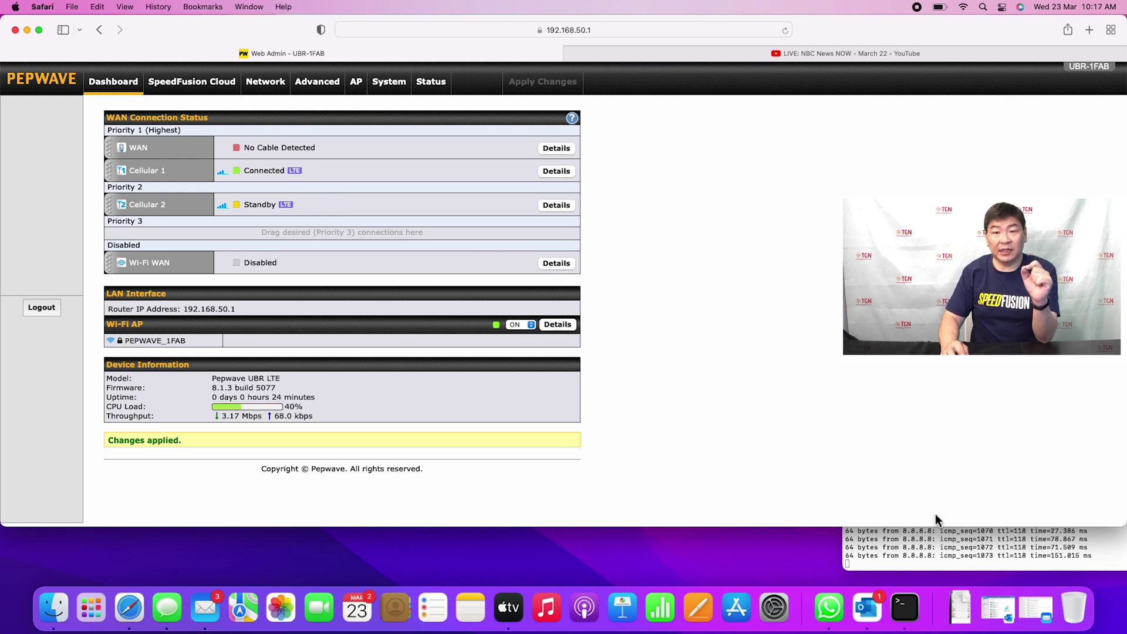
After checking the ping, move Cellular 1 down to Priority 3, below Cellular 2
left_click(1004, 555)
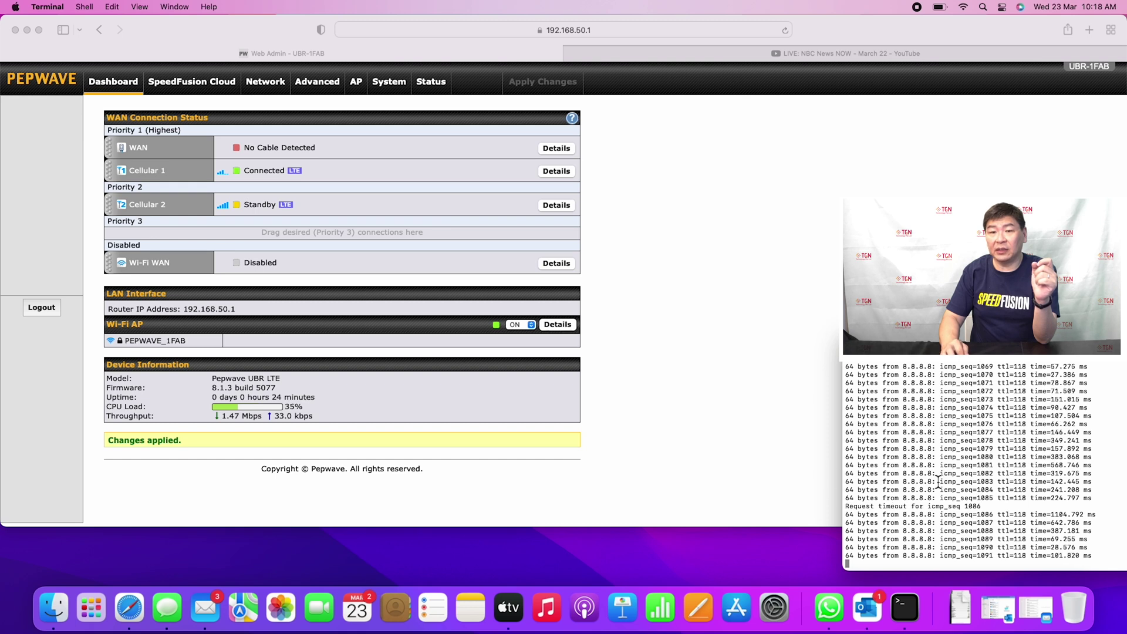
left_click(114, 185)
left_click_drag(110, 170, 114, 214)
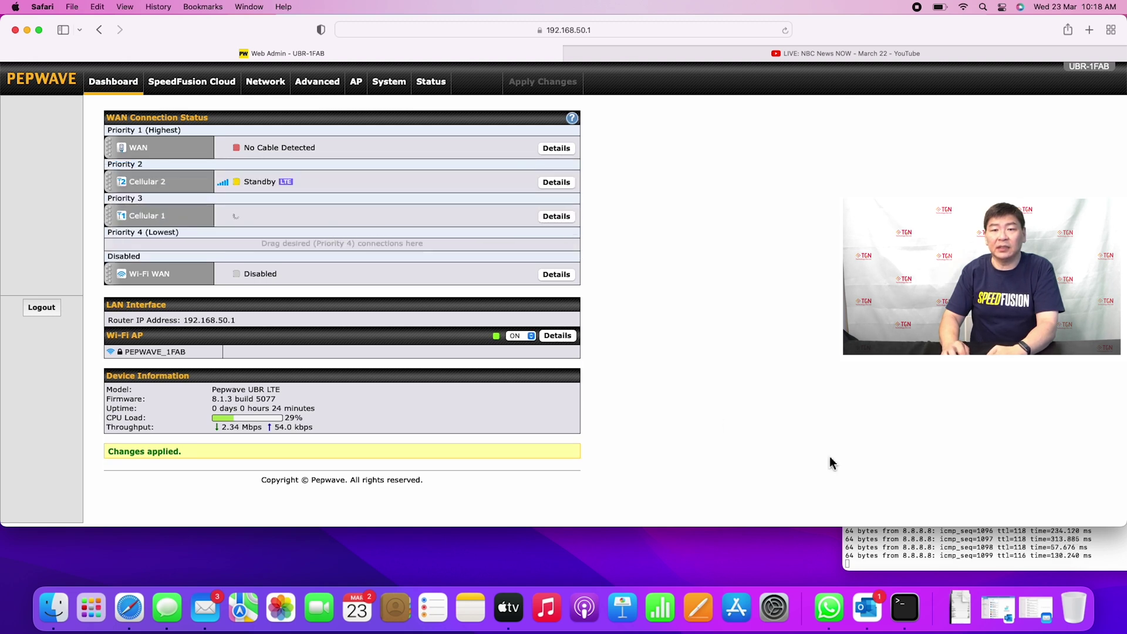
Keep the Terminal ping output in front while the WAN cable is reconnected
key("super+Tab")
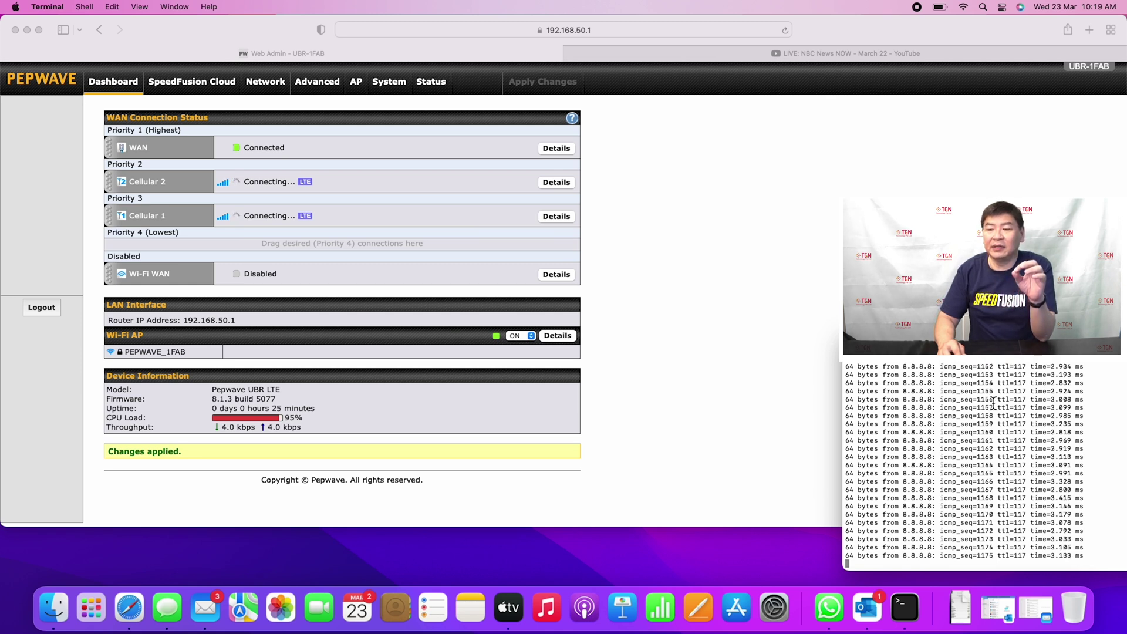
Confirm the YouTube stream still plays, move Cellular 1 back up into Priority 1, then check the ping
left_click(711, 56)
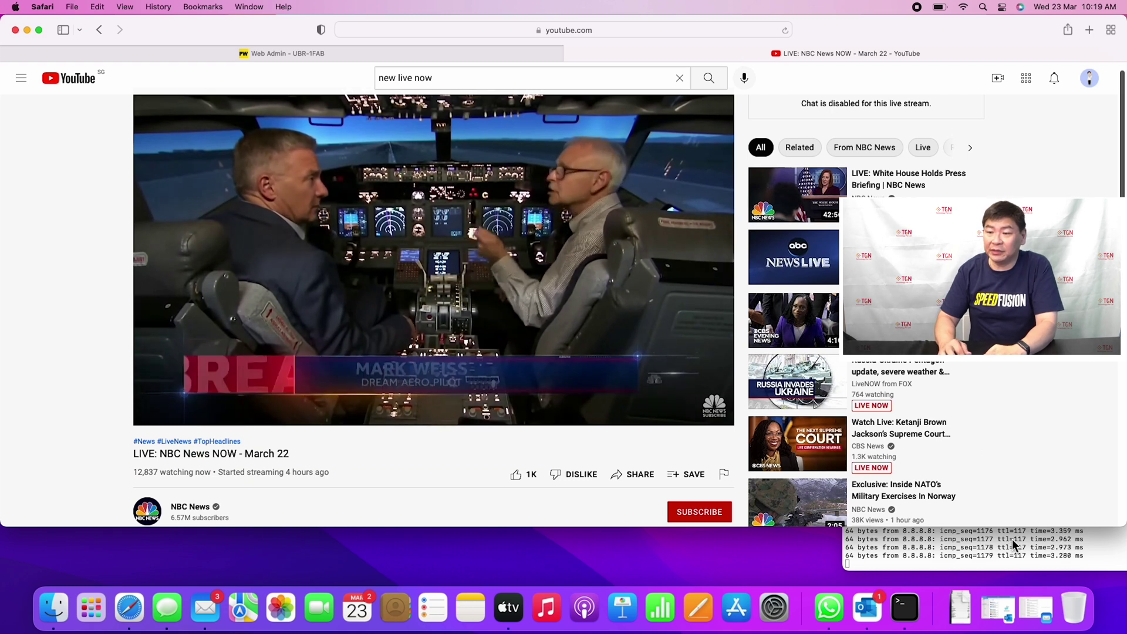
left_click(451, 54)
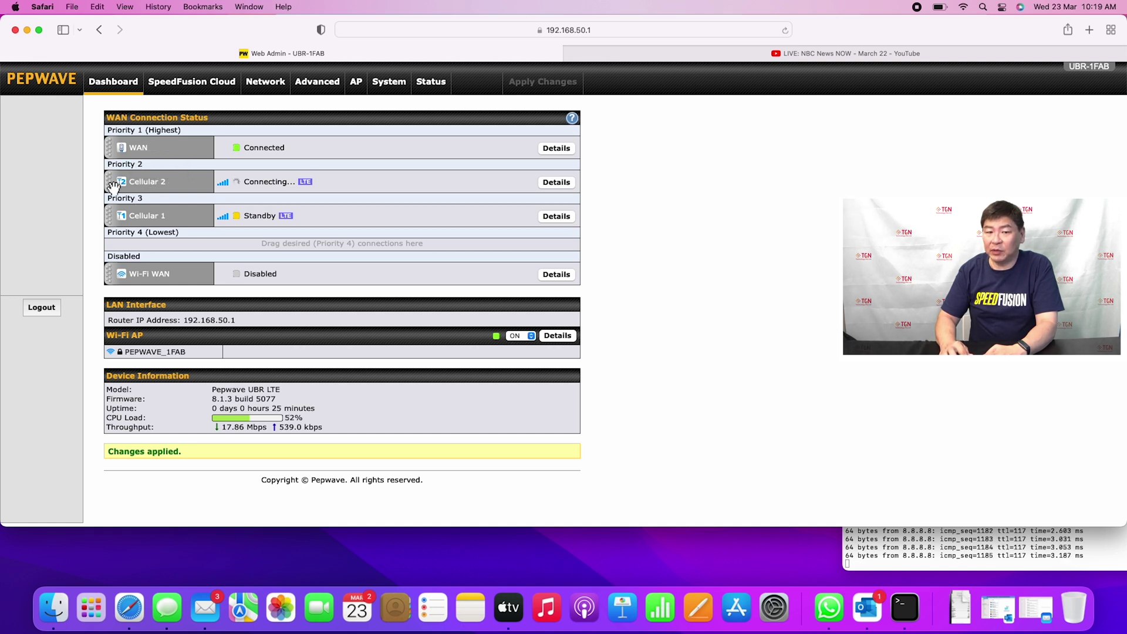
left_click_drag(112, 221, 108, 192)
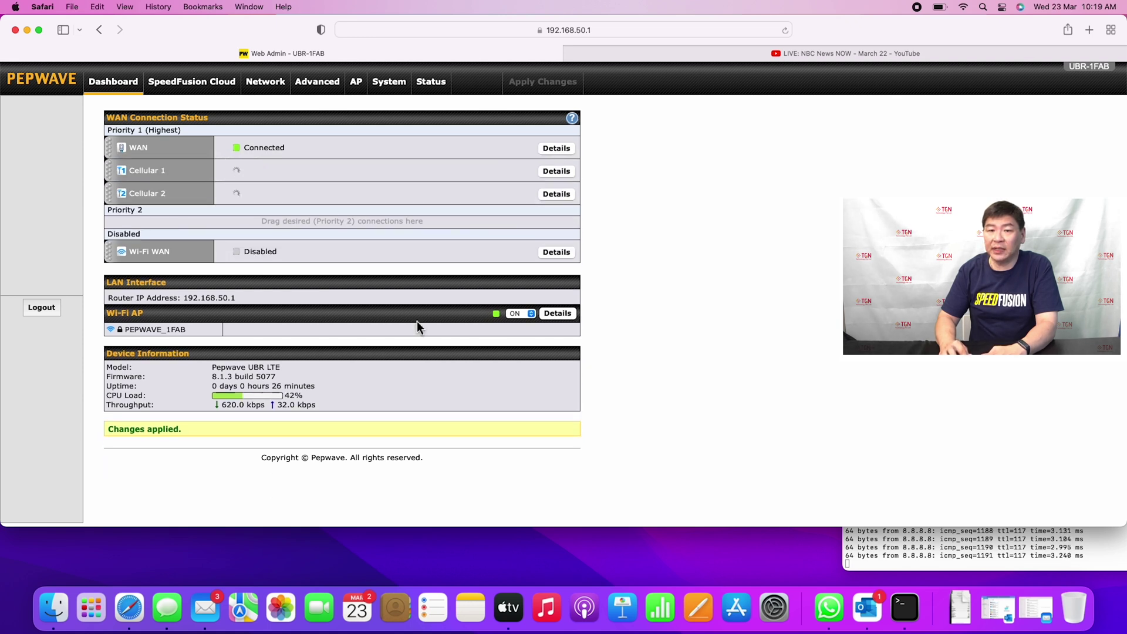
left_click(1033, 549)
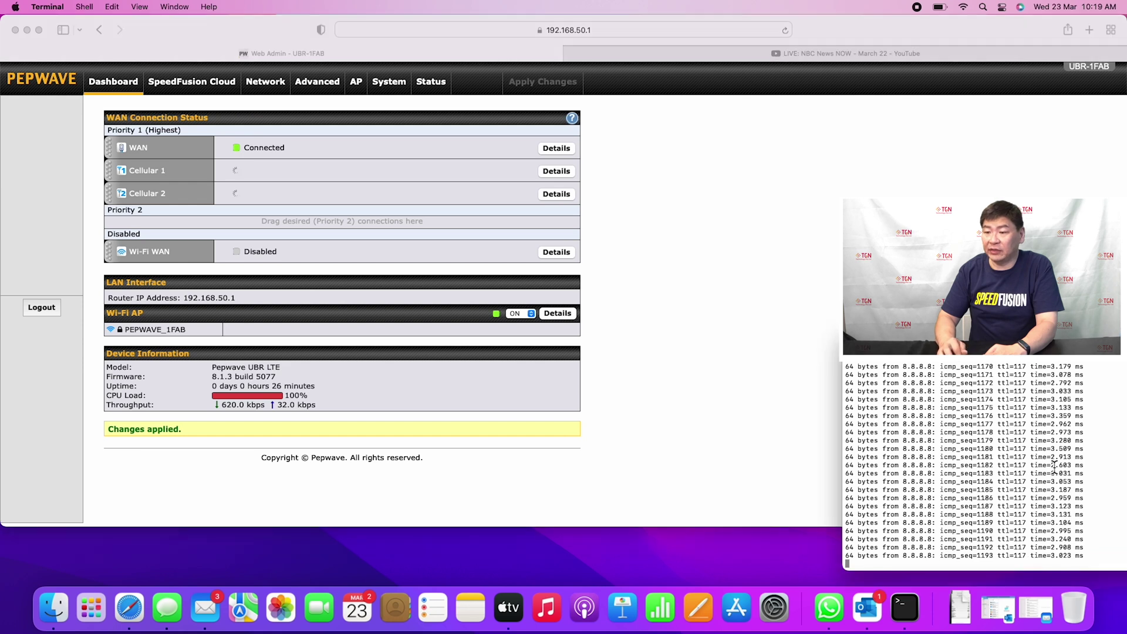